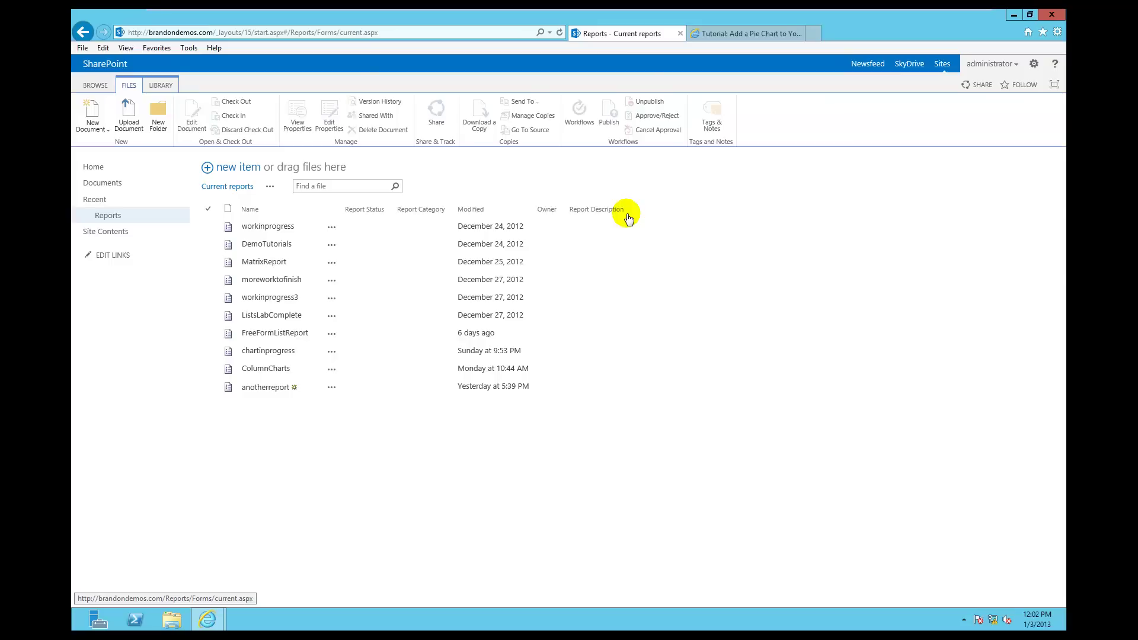
# Look over the SharePoint Reports library and the MSDN pie chart tutorial page.
pyautogui.click(749, 34)
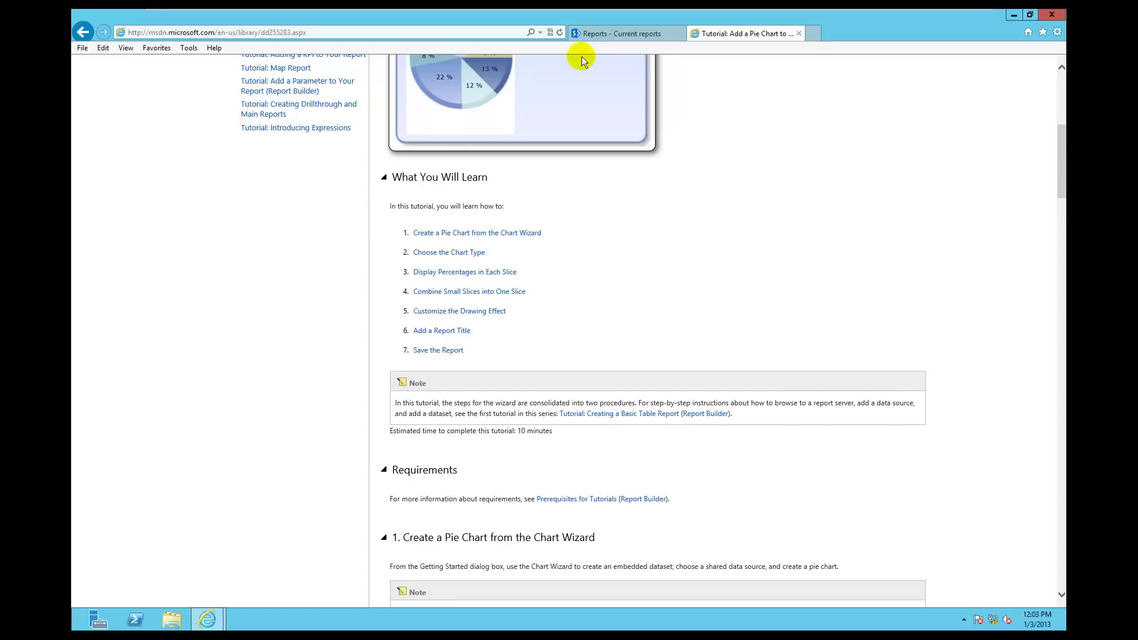
pyautogui.click(608, 33)
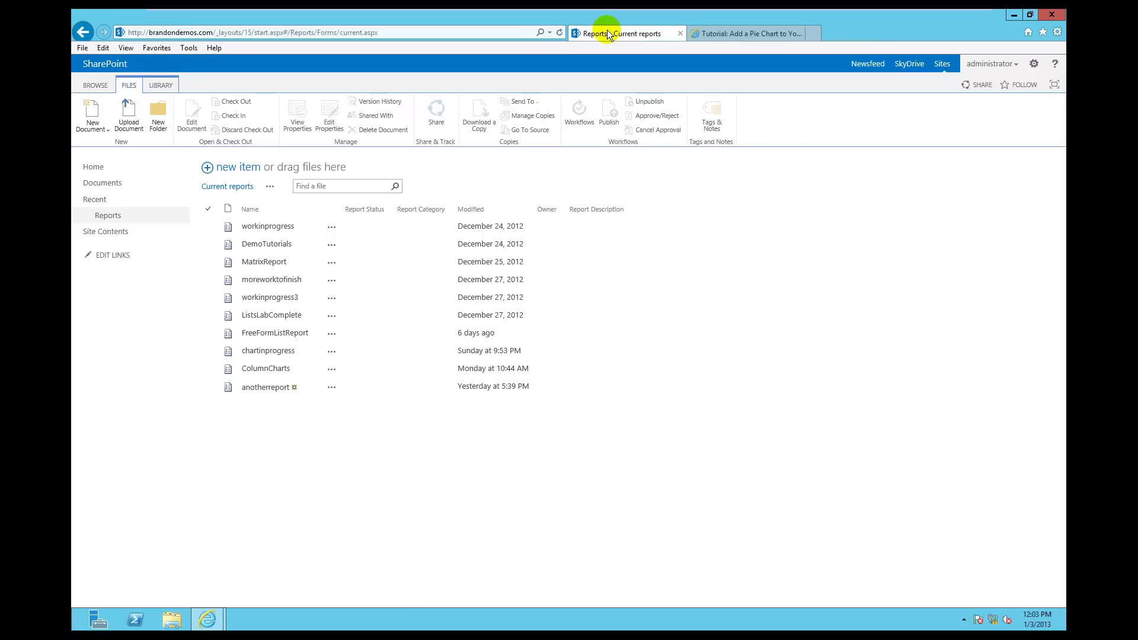
pyautogui.click(710, 36)
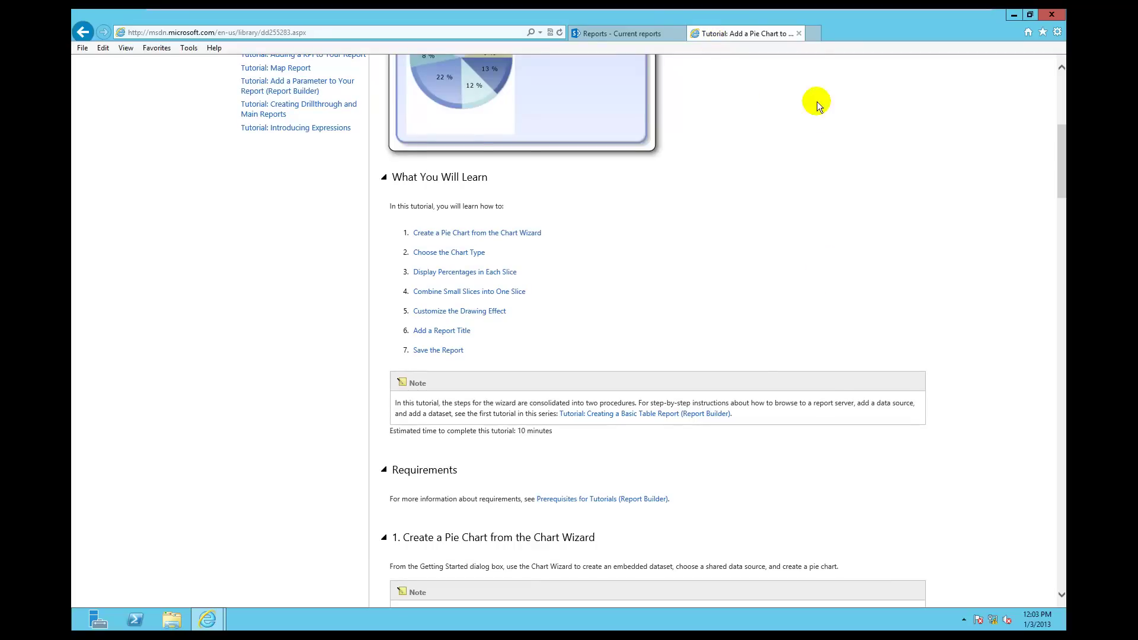
# Search Google in a new browser tab for the trainer's full name plus "youtube".
pyautogui.click(815, 35)
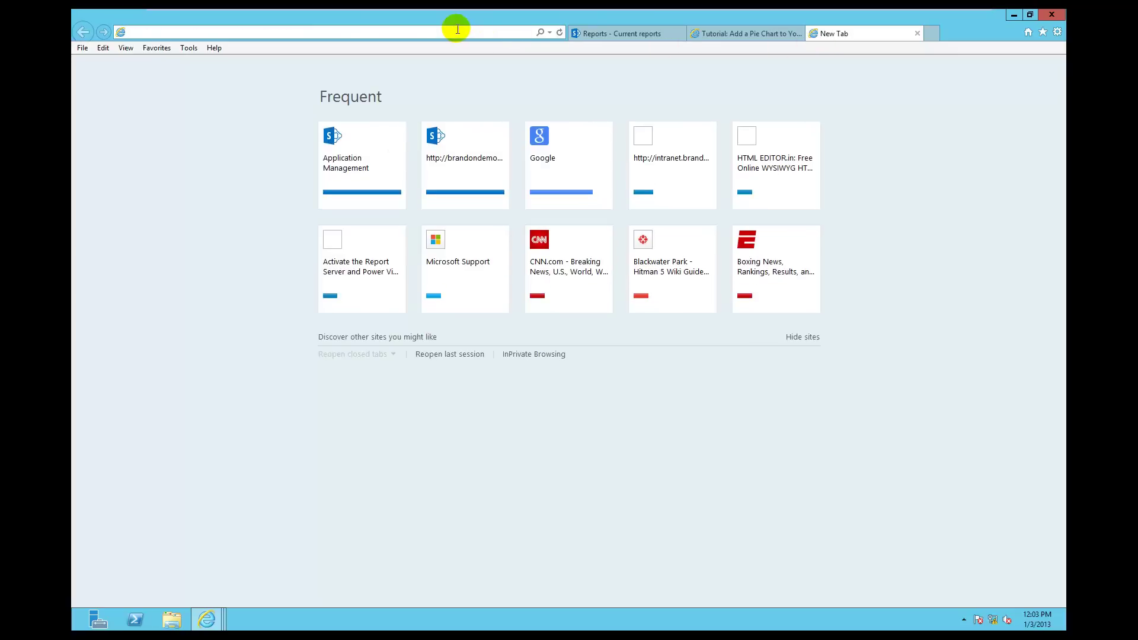
pyautogui.write('www.google.com')
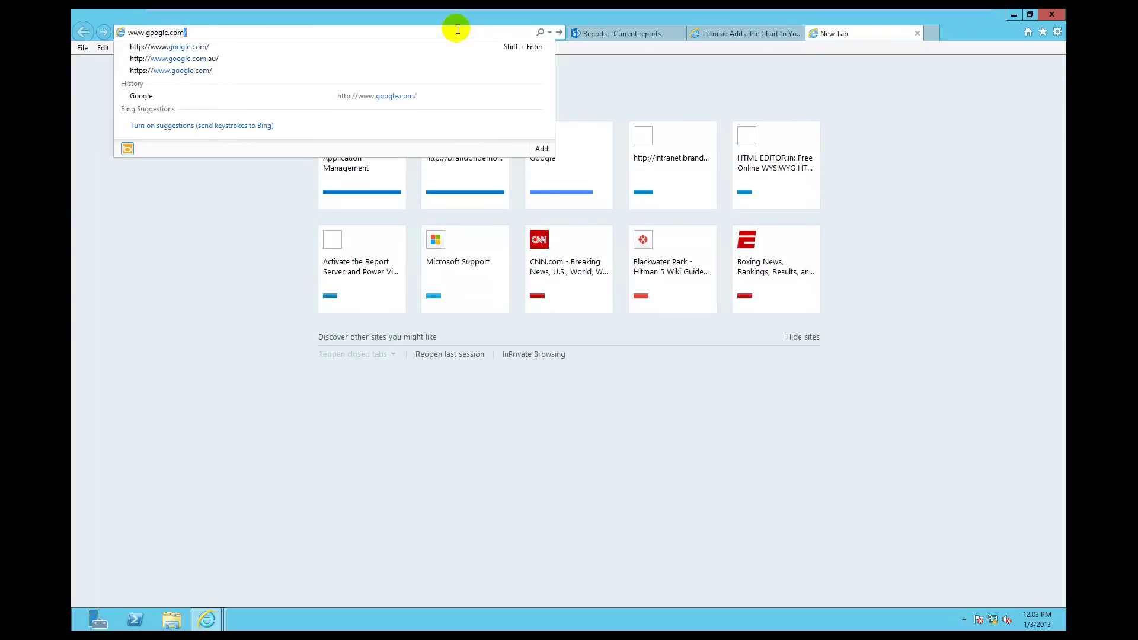
pyautogui.press('Return')
pyautogui.write('brandon')
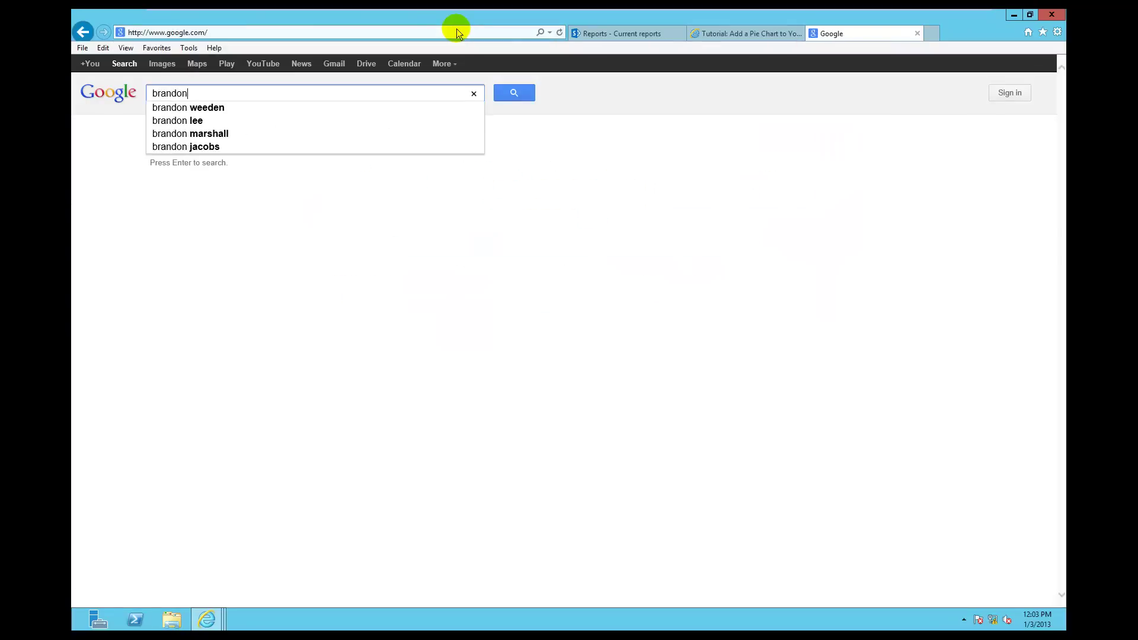
pyautogui.write(' ahmad youtube')
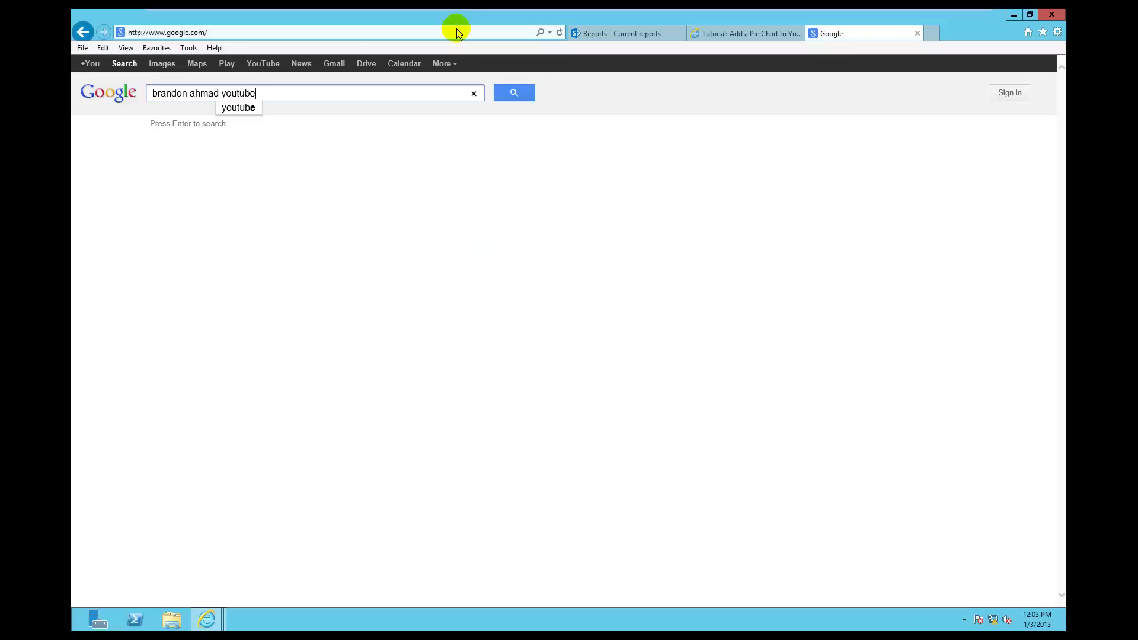
pyautogui.press('Return')
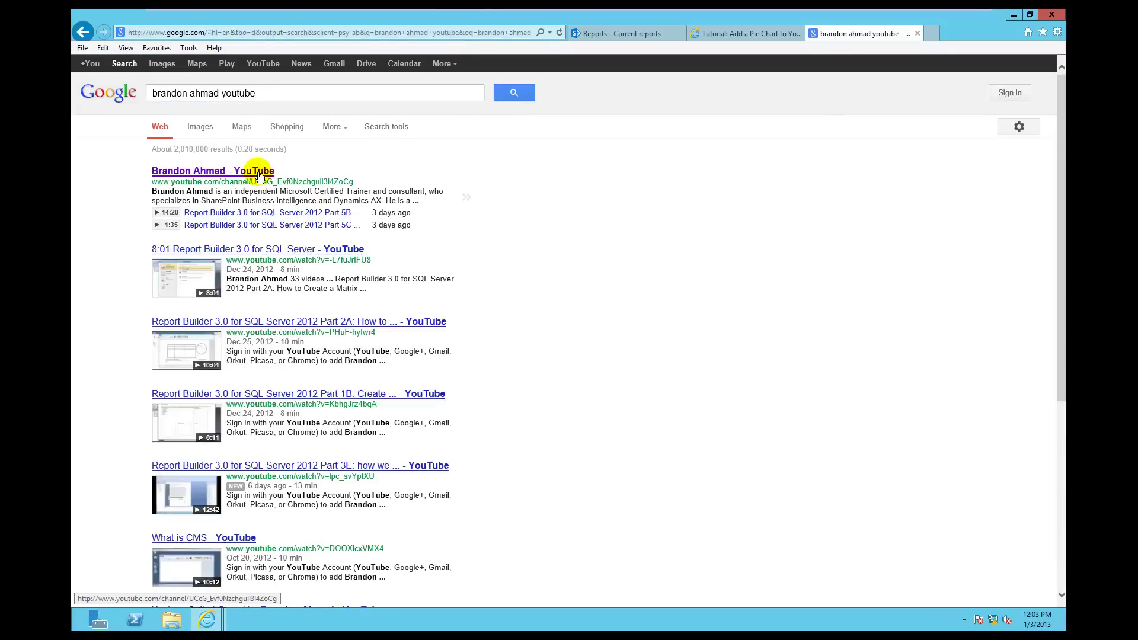
# Open the trainer's YouTube channel and view its Report Builder 3.0 Tutorials playlist.
pyautogui.click(259, 174)
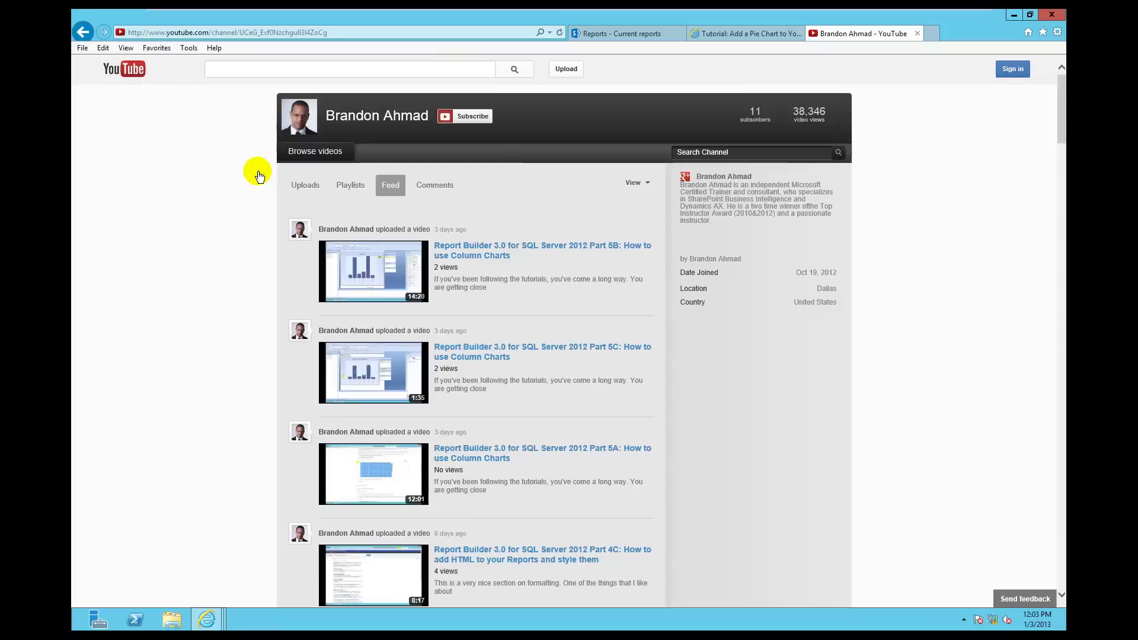
pyautogui.click(342, 188)
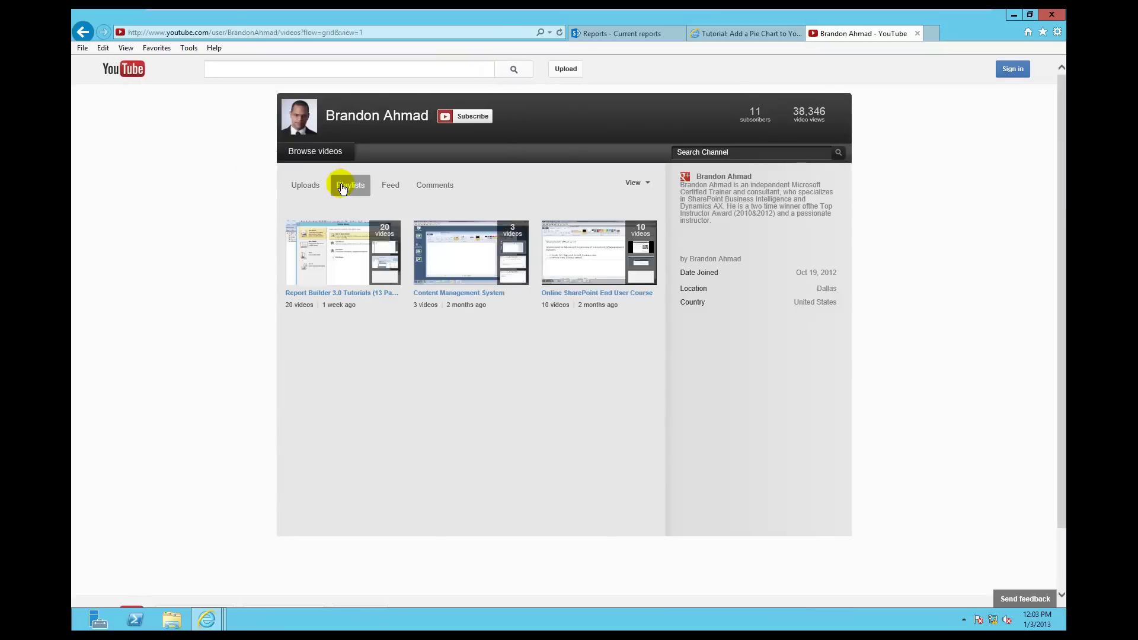
pyautogui.click(361, 295)
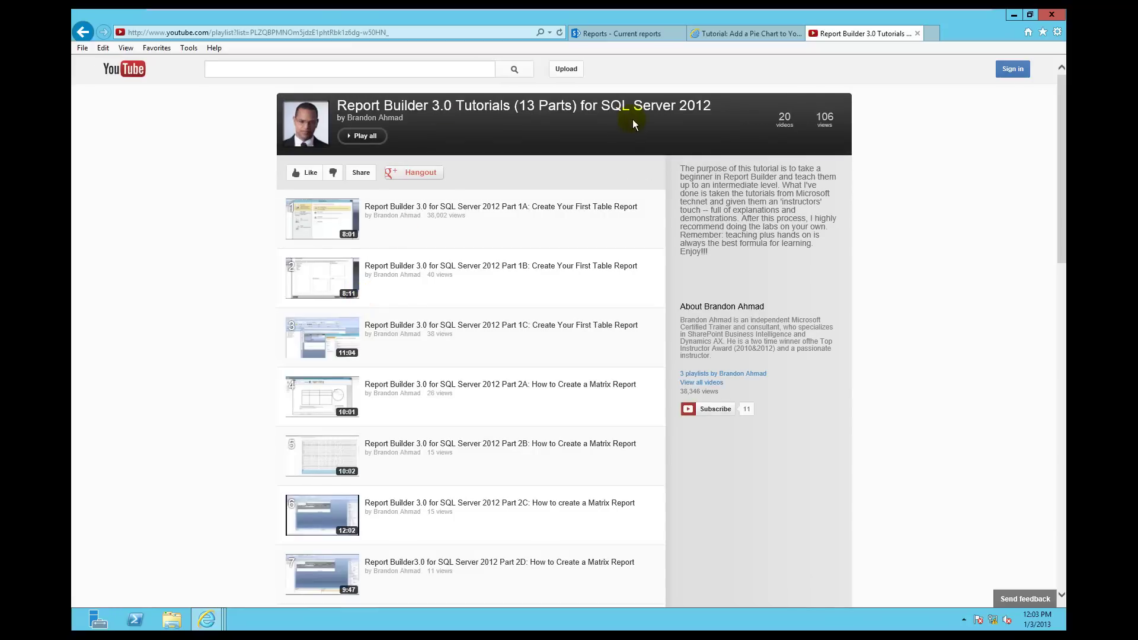
# Skim the MSDN pie chart tutorial from the Chart Wizard instructions to saving the report, then return to its beginning.
pyautogui.click(723, 33)
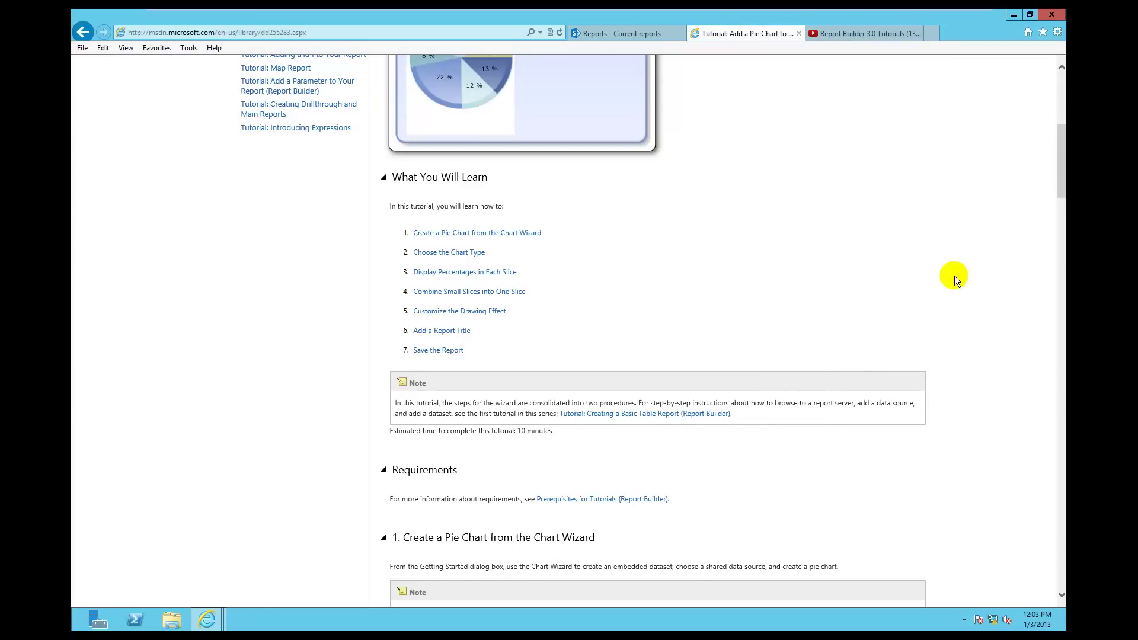
pyautogui.moveTo(1057, 176)
pyautogui.mouseDown()
pyautogui.moveTo(1055, 541)
pyautogui.moveTo(1042, 183)
pyautogui.mouseUp()
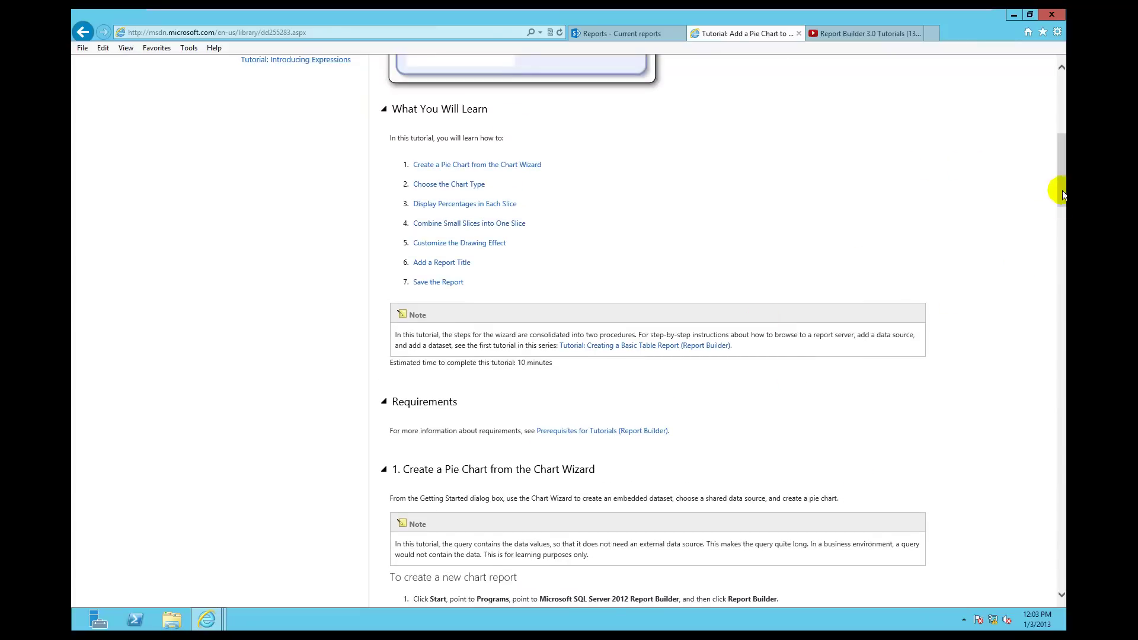
pyautogui.moveTo(1062, 194); pyautogui.dragTo(1061, 249)
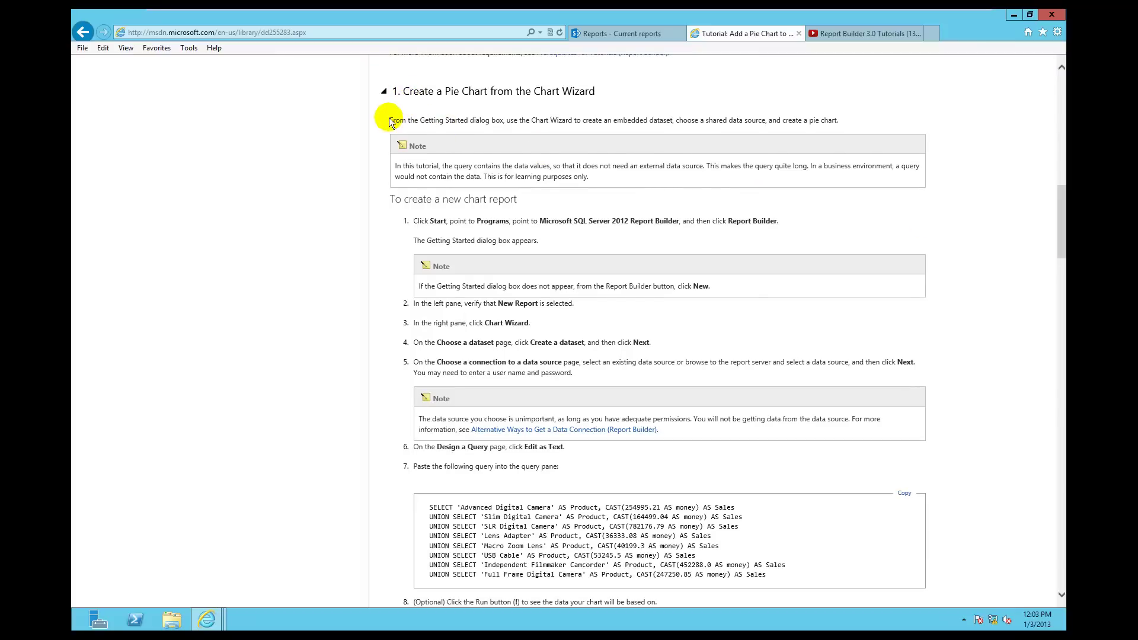
pyautogui.moveTo(389, 116); pyautogui.dragTo(757, 292)
pyautogui.click(757, 292)
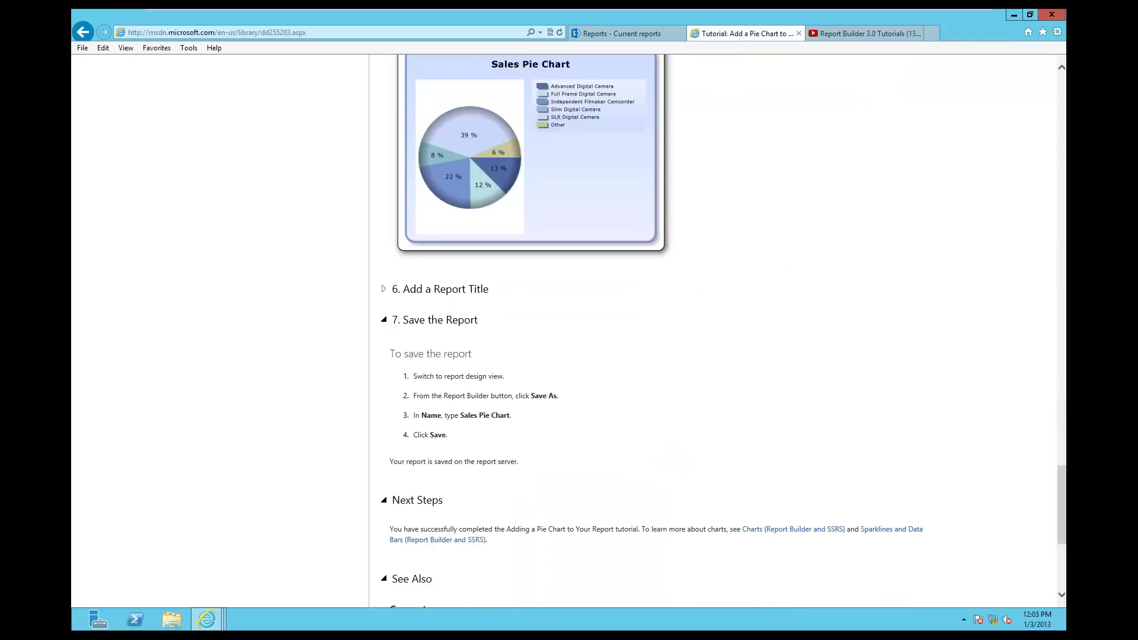
pyautogui.click(1061, 194)
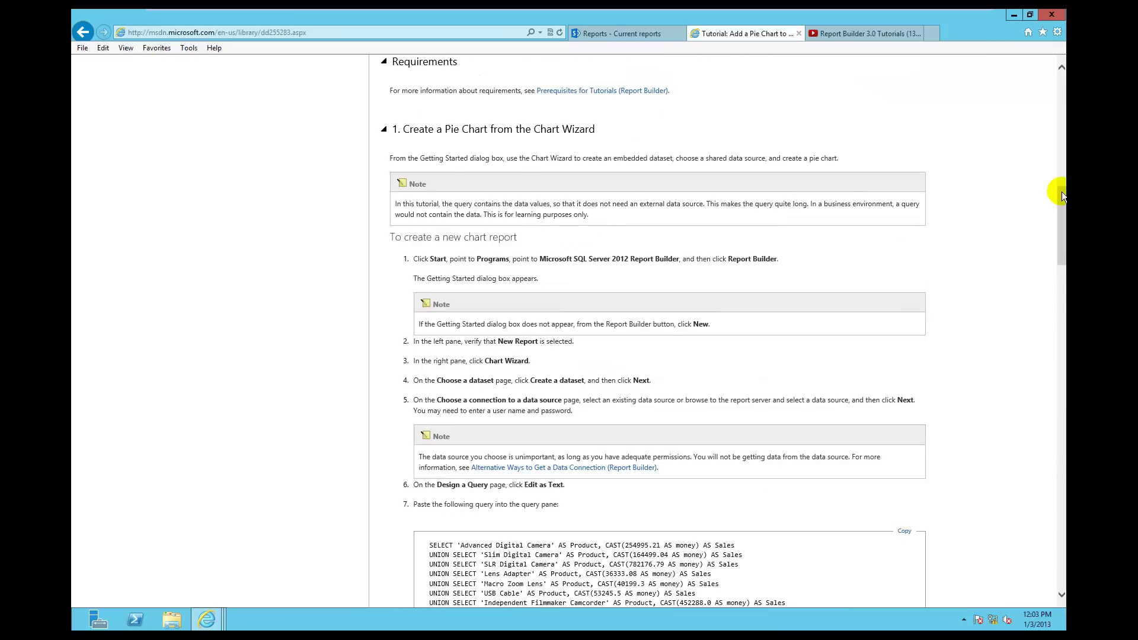
pyautogui.moveTo(1061, 196); pyautogui.dragTo(1054, 71)
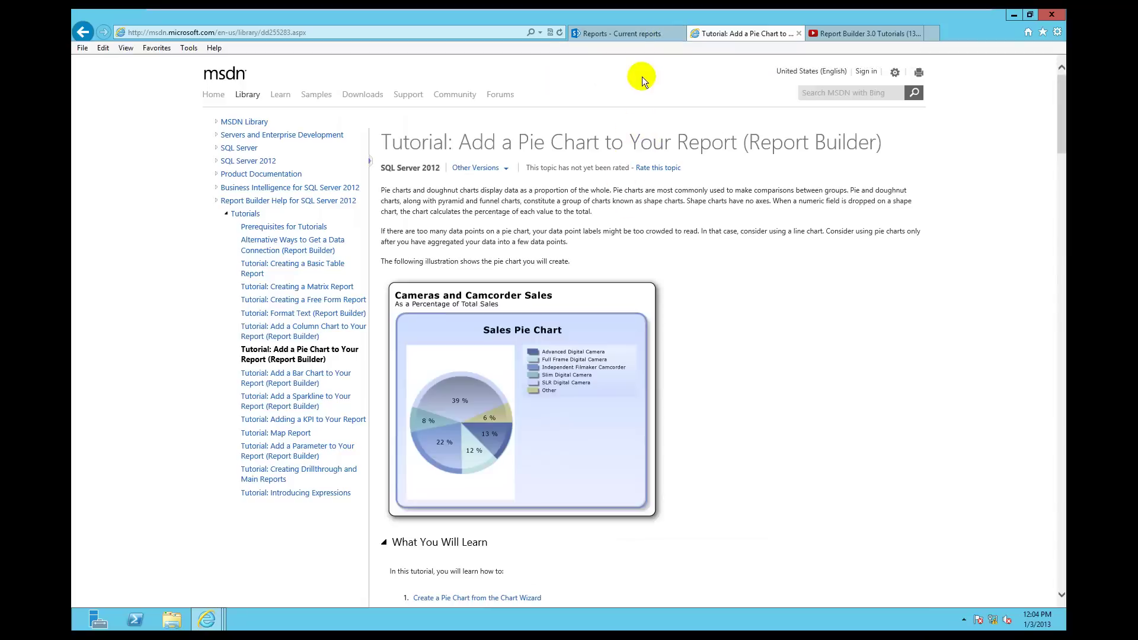
# Create a new Report Builder Report from the SharePoint Reports library and allow Report Builder to run.
pyautogui.click(635, 35)
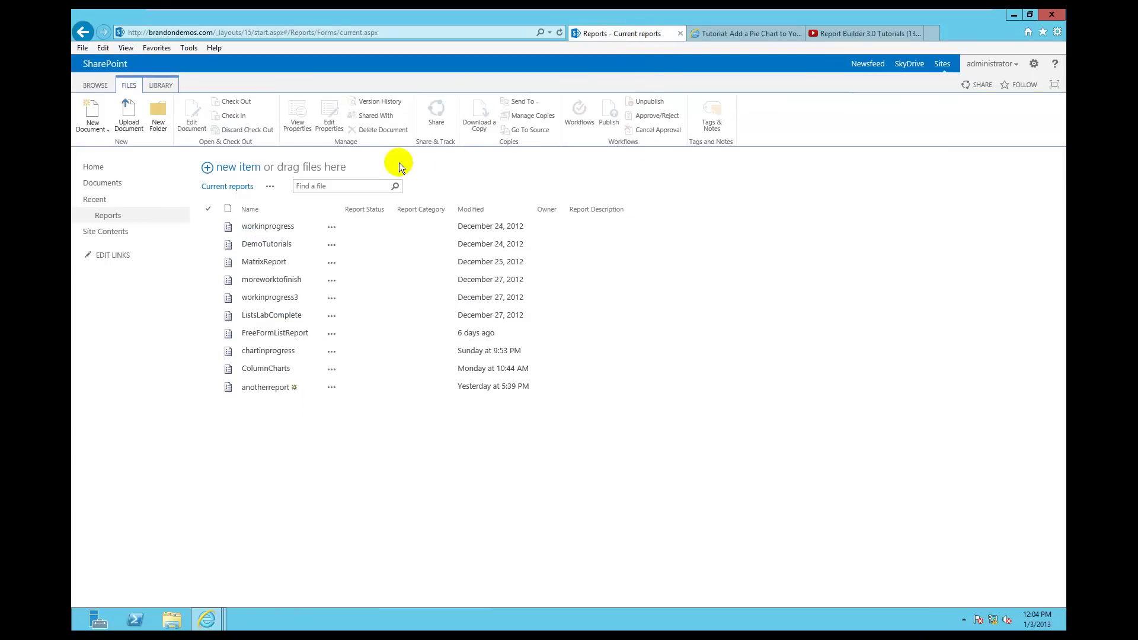
pyautogui.click(107, 130)
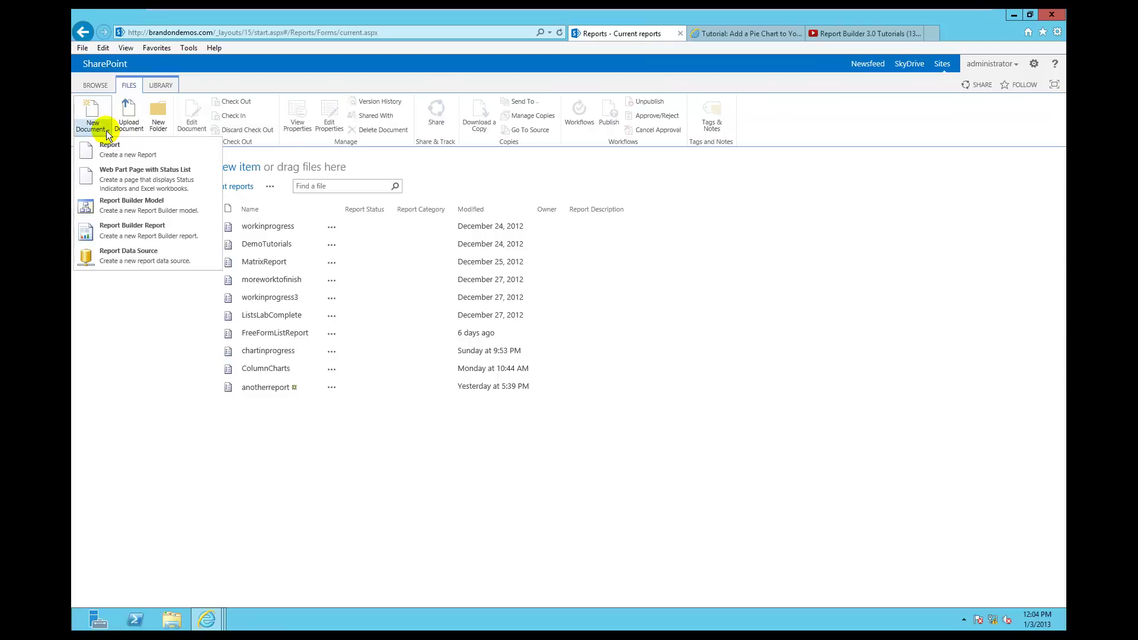
pyautogui.click(124, 235)
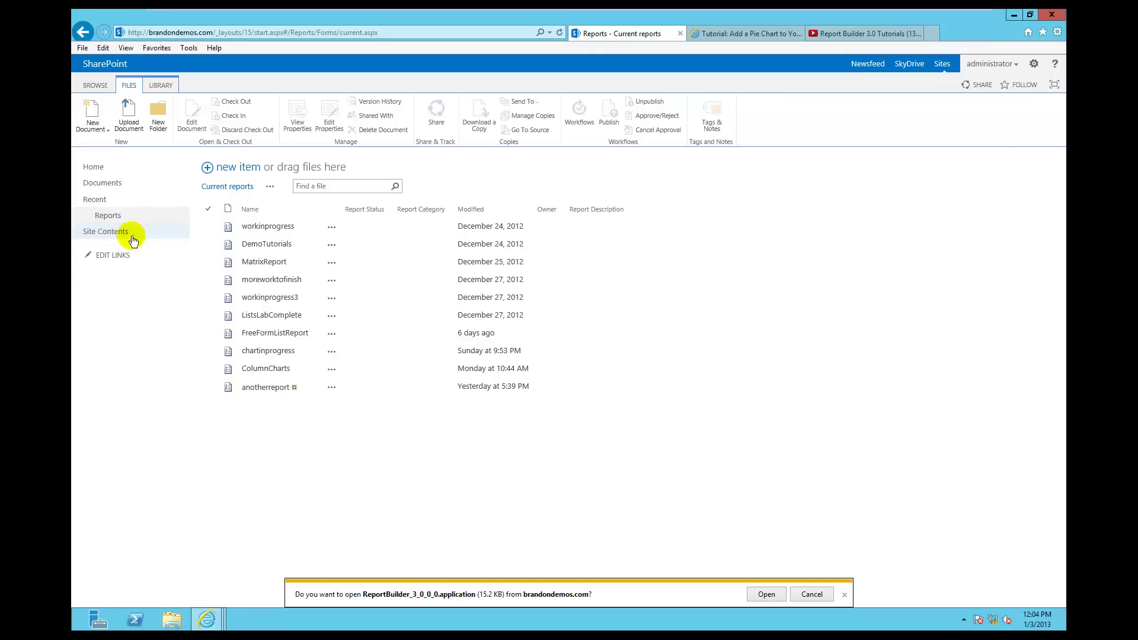
pyautogui.click(765, 595)
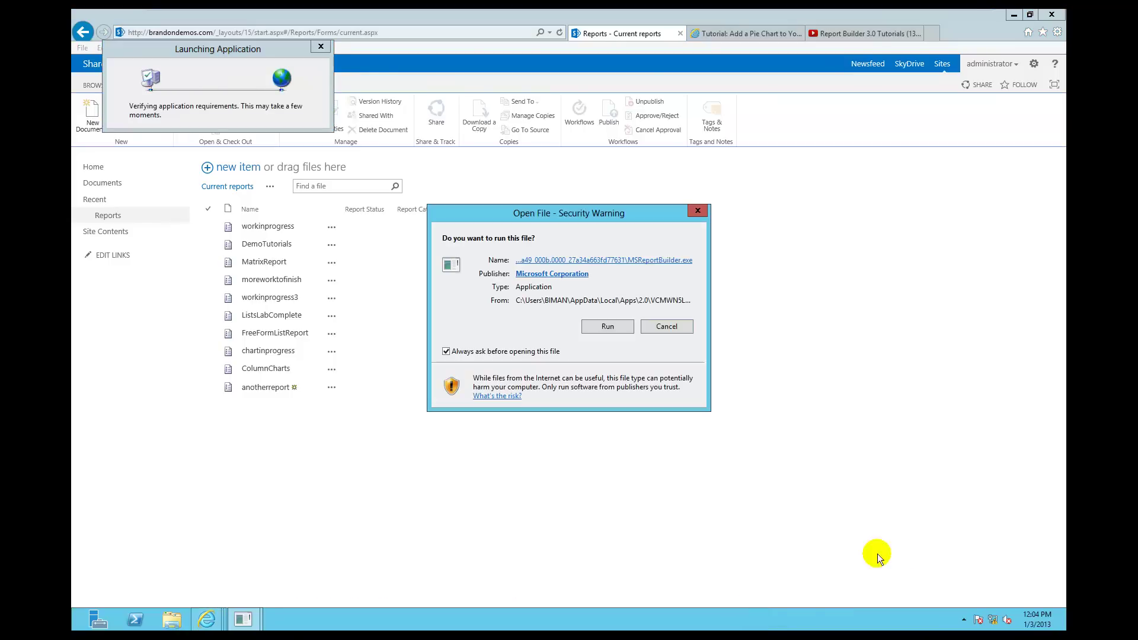
pyautogui.click(606, 327)
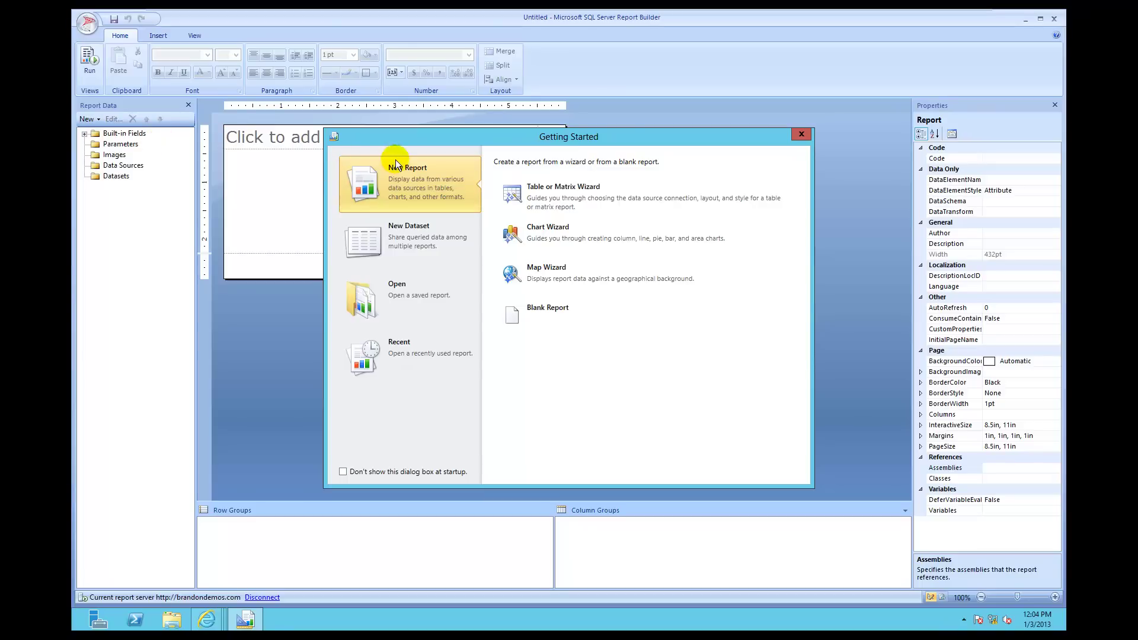
# Start the Chart Wizard with a new dataset and add a data source named AdventureWorks2012DataSource.
pyautogui.click(526, 230)
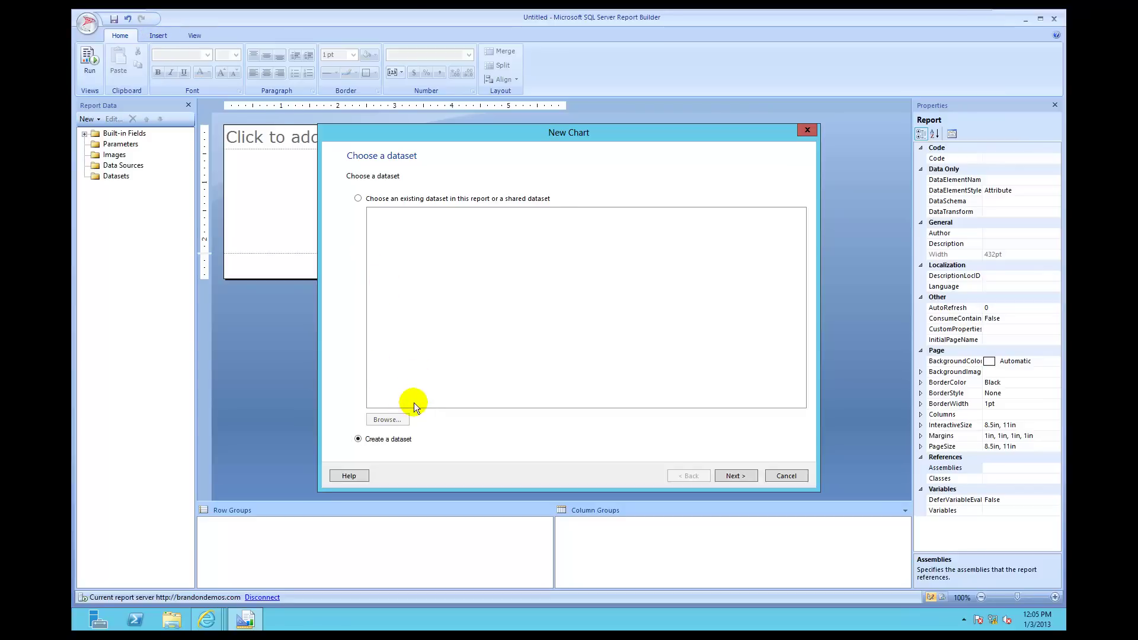
pyautogui.click(732, 475)
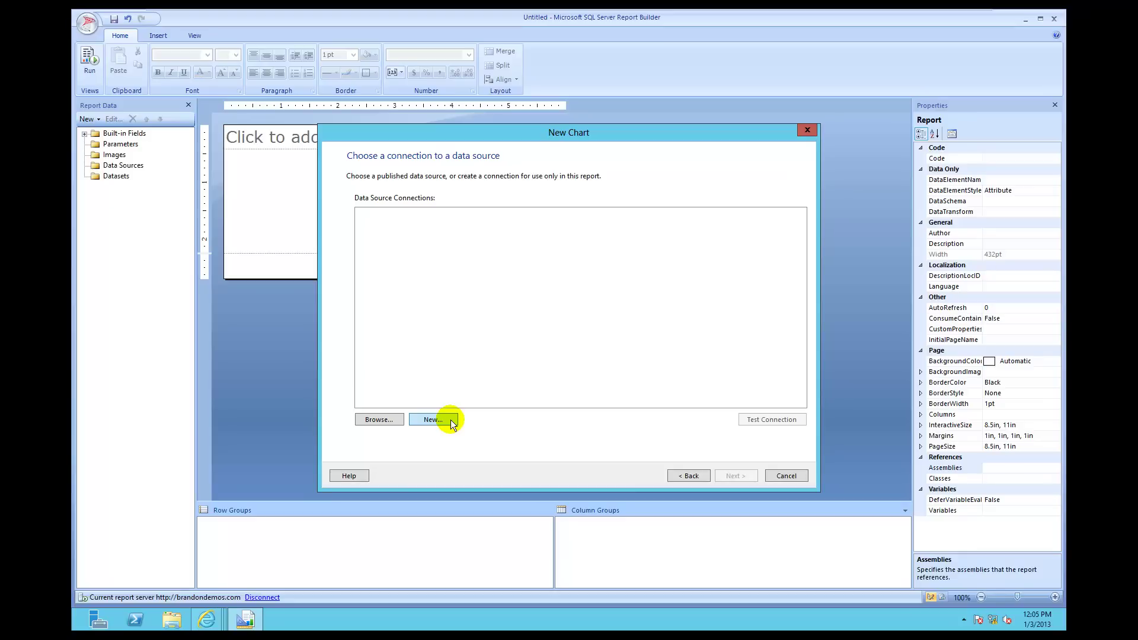
pyautogui.click(433, 420)
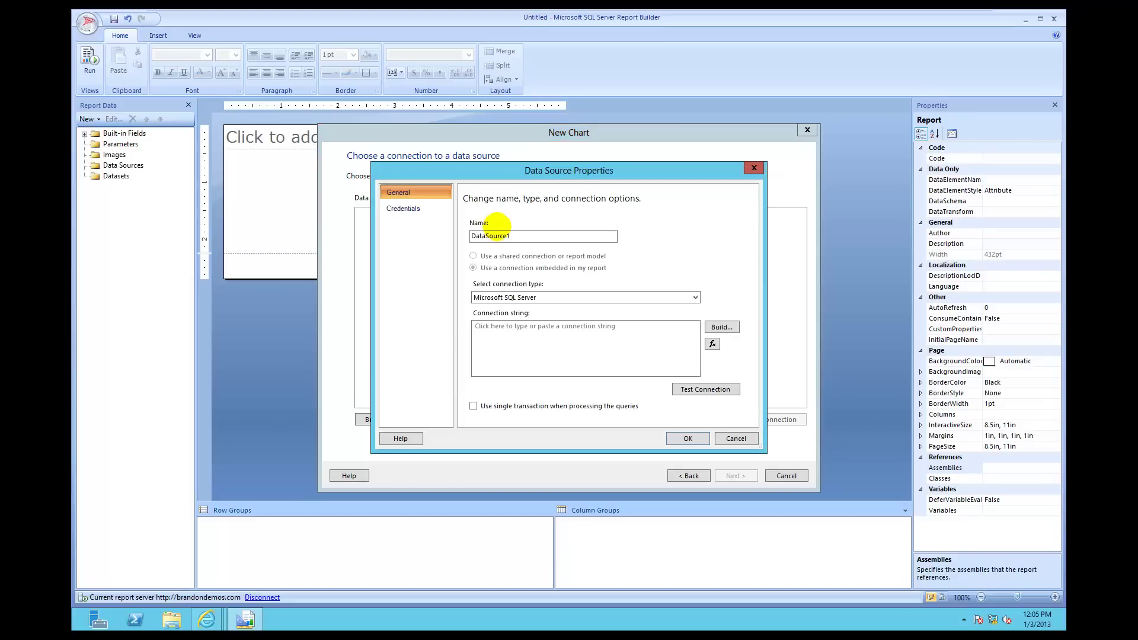
pyautogui.doubleClick(508, 236)
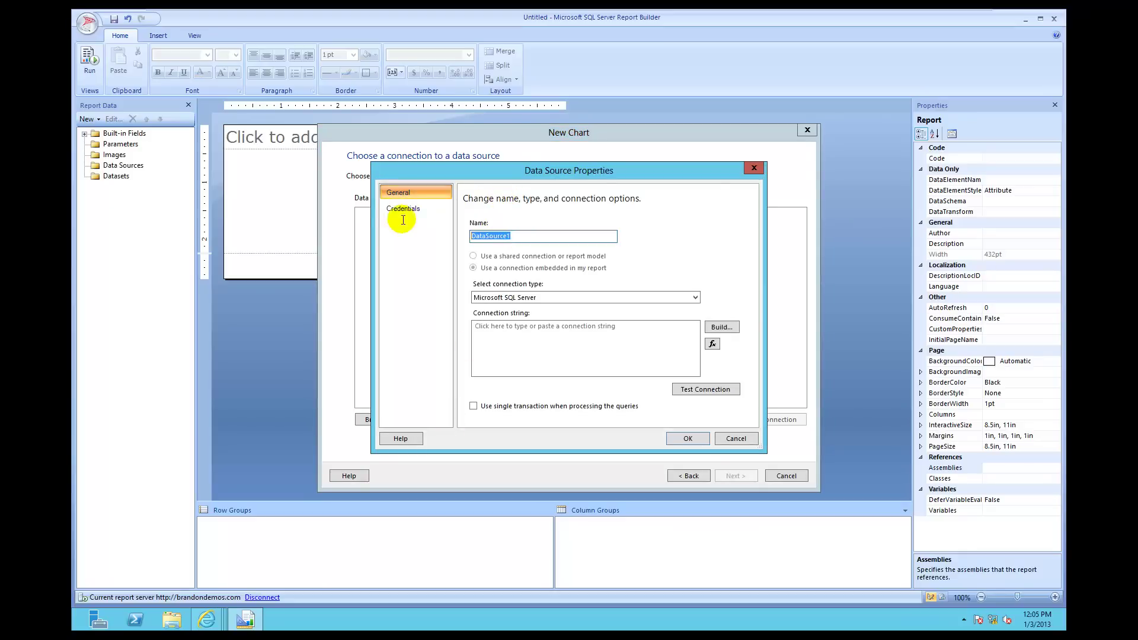
pyautogui.press('BackSpace')
pyautogui.write('Adv')
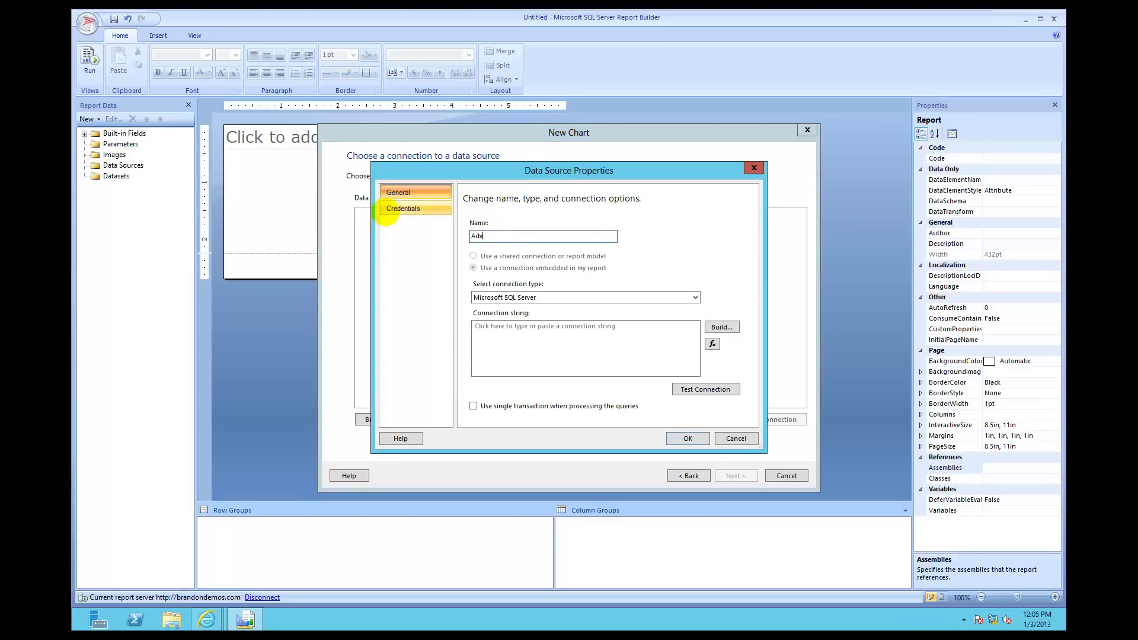
pyautogui.write('entureWorks2012DataSource')
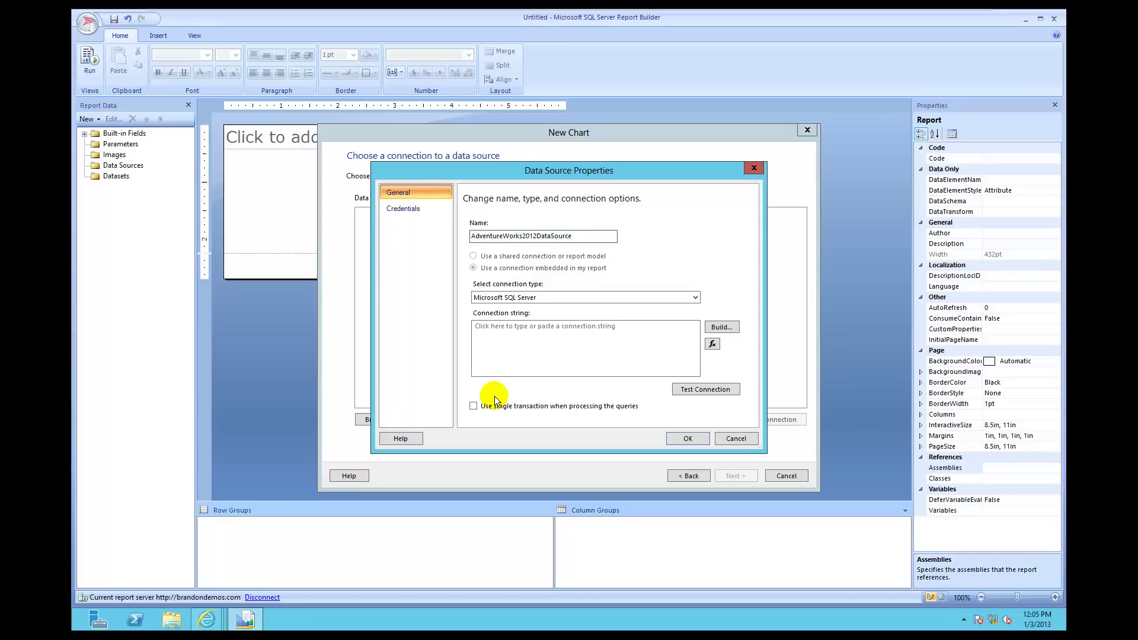
# Build the data source's connection string for server localhost and database AdventureWorks2012.
pyautogui.click(715, 325)
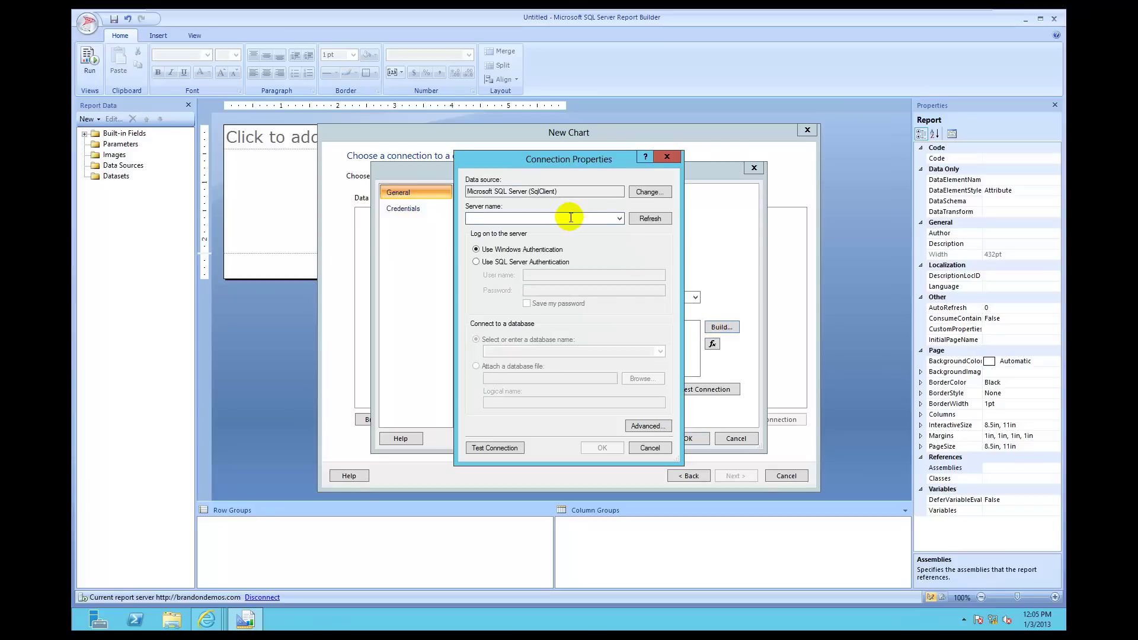
pyautogui.write('localhost')
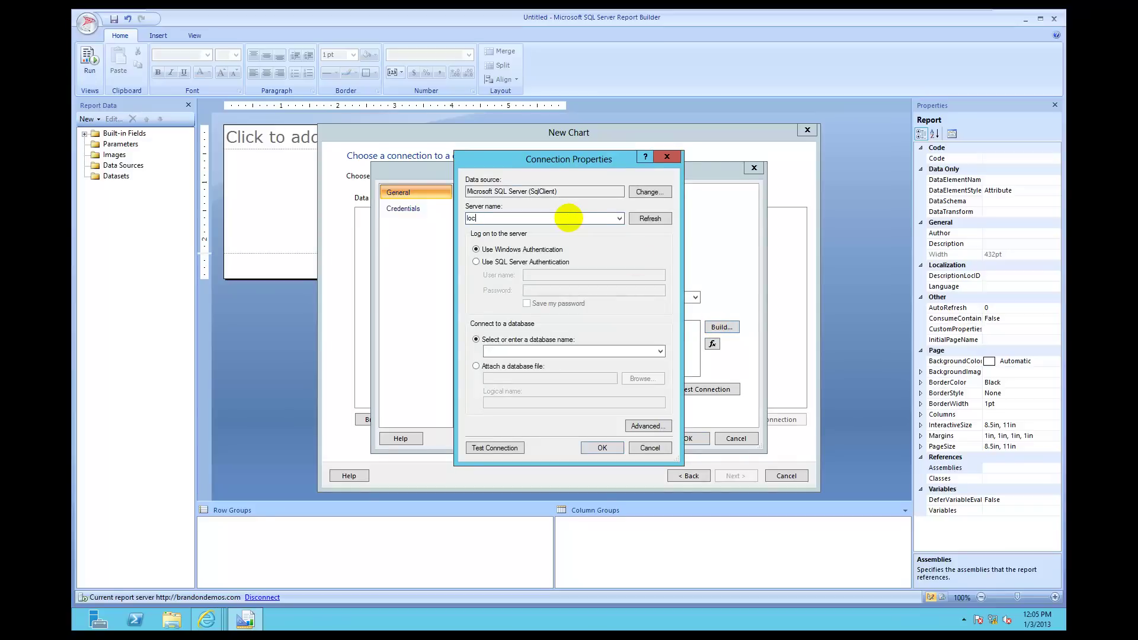
pyautogui.click(660, 351)
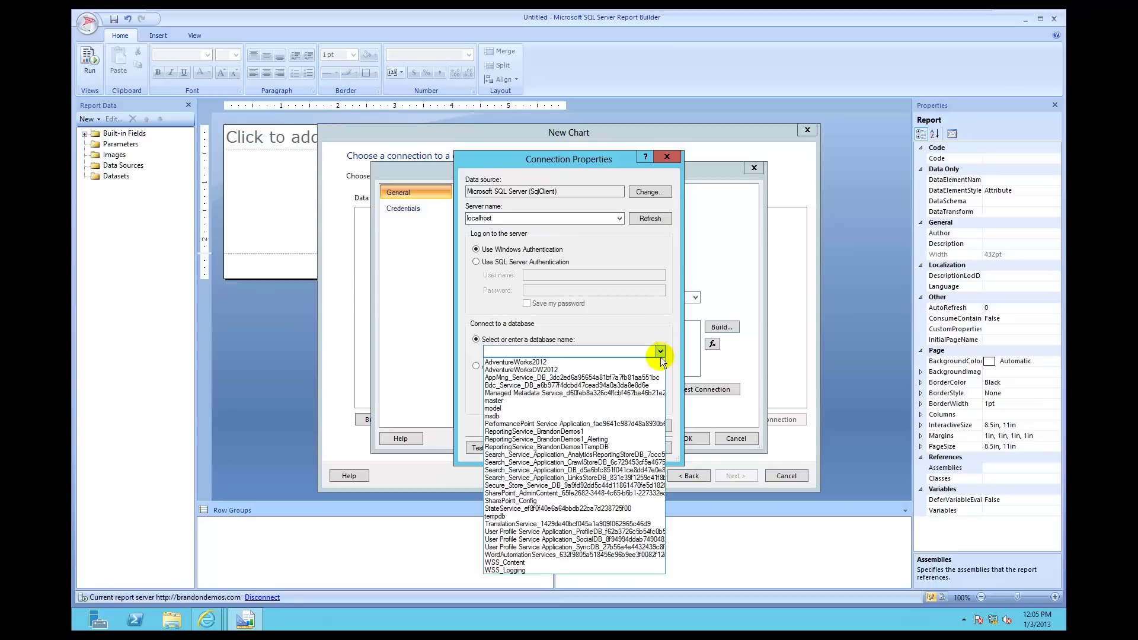
pyautogui.click(642, 362)
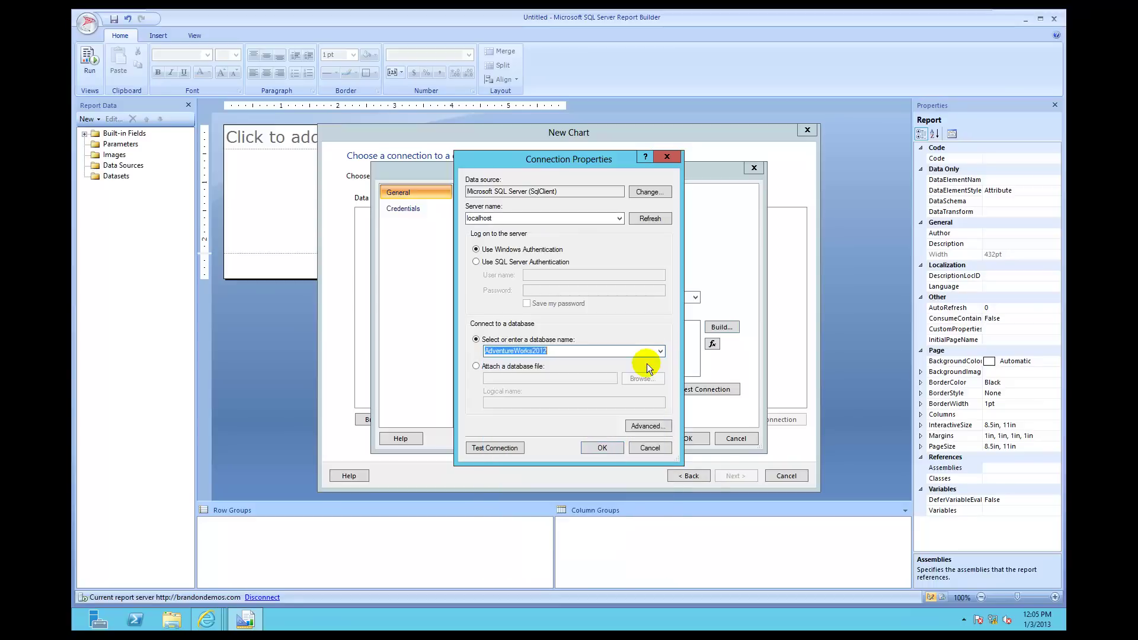
pyautogui.click(602, 447)
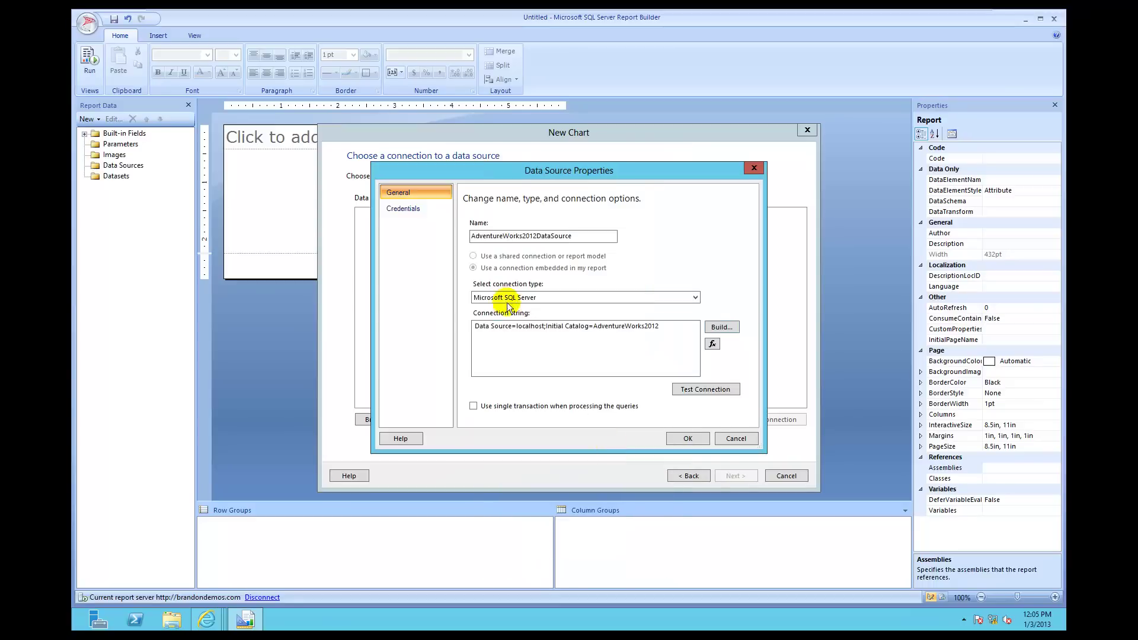
# Set the data source's credentials to a specified user name and account password, used as Windows credentials, and confirm the data source.
pyautogui.click(409, 210)
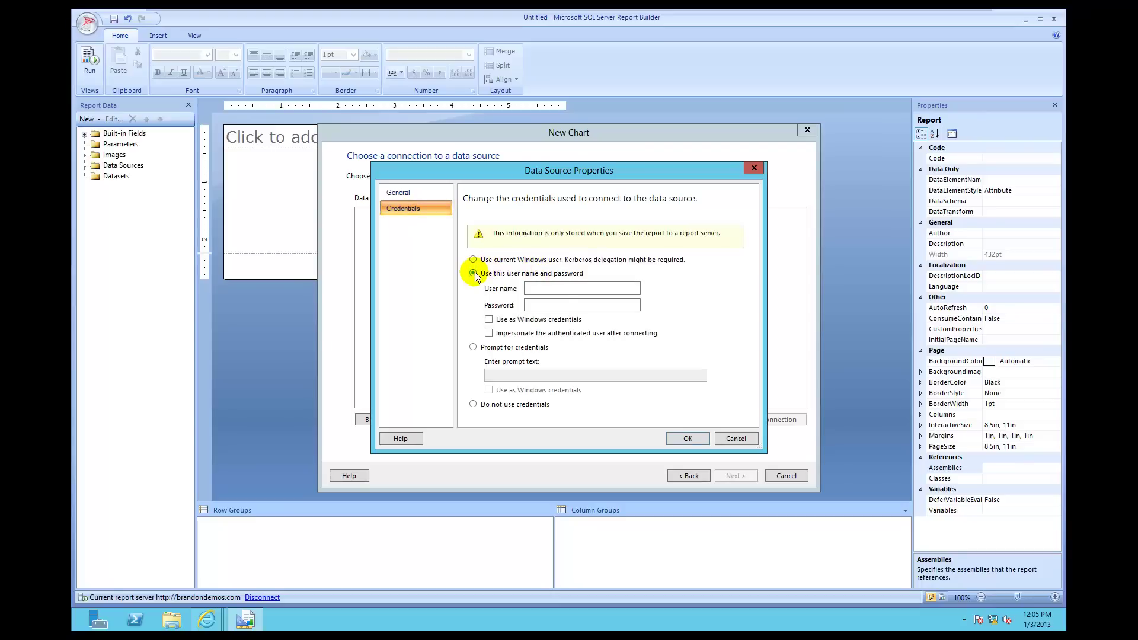
pyautogui.click(557, 290)
pyautogui.write('brandondemos.com\\biman')
pyautogui.press('Tab')
pyautogui.write('••••••••')
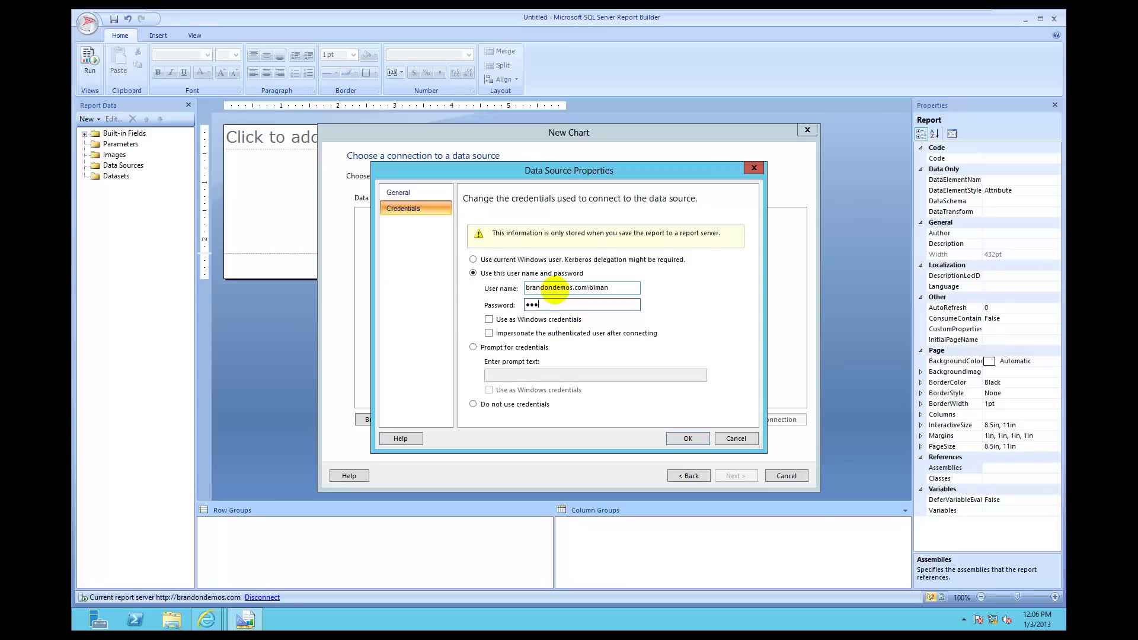
pyautogui.click(490, 319)
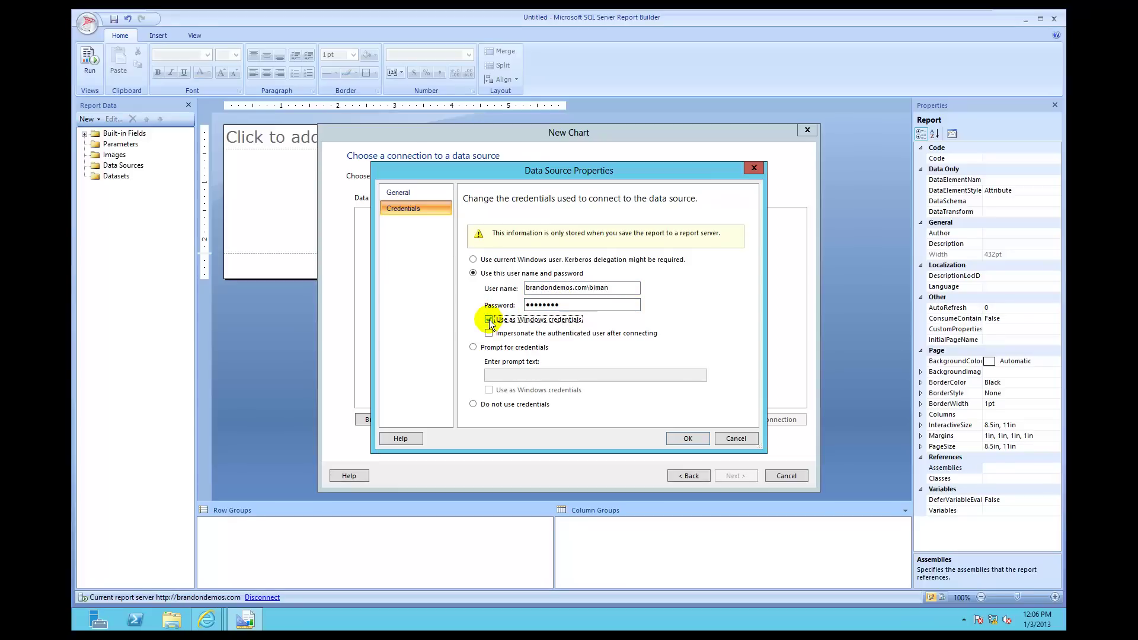
pyautogui.click(688, 439)
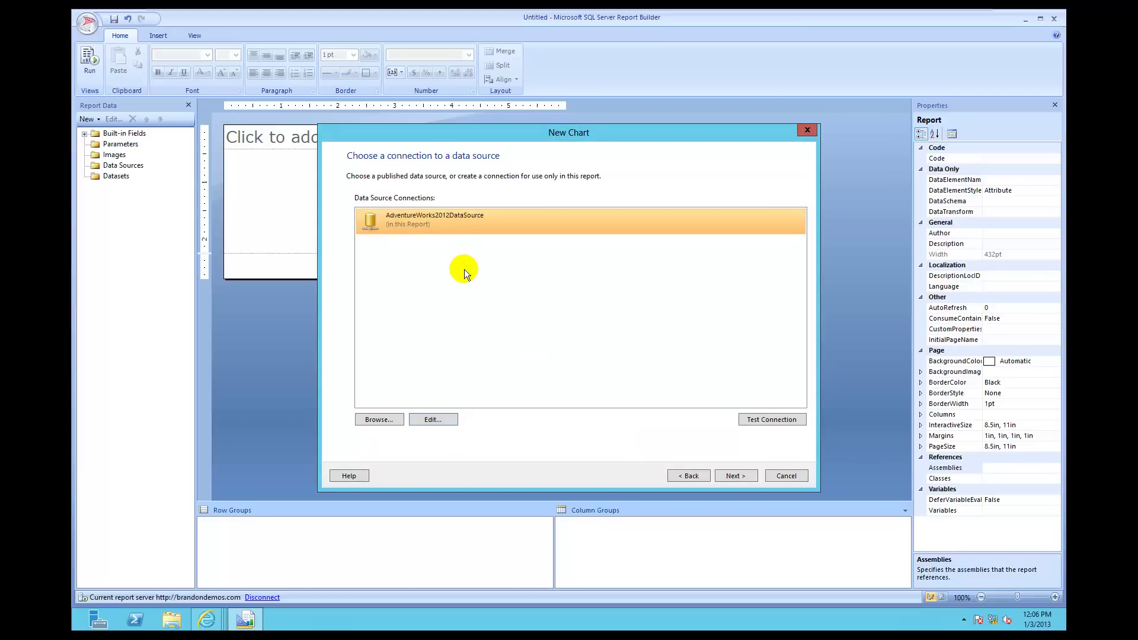
# Continue with the AdventureWorks2012DataSource connection and switch the query designer to text editing.
pyautogui.click(734, 475)
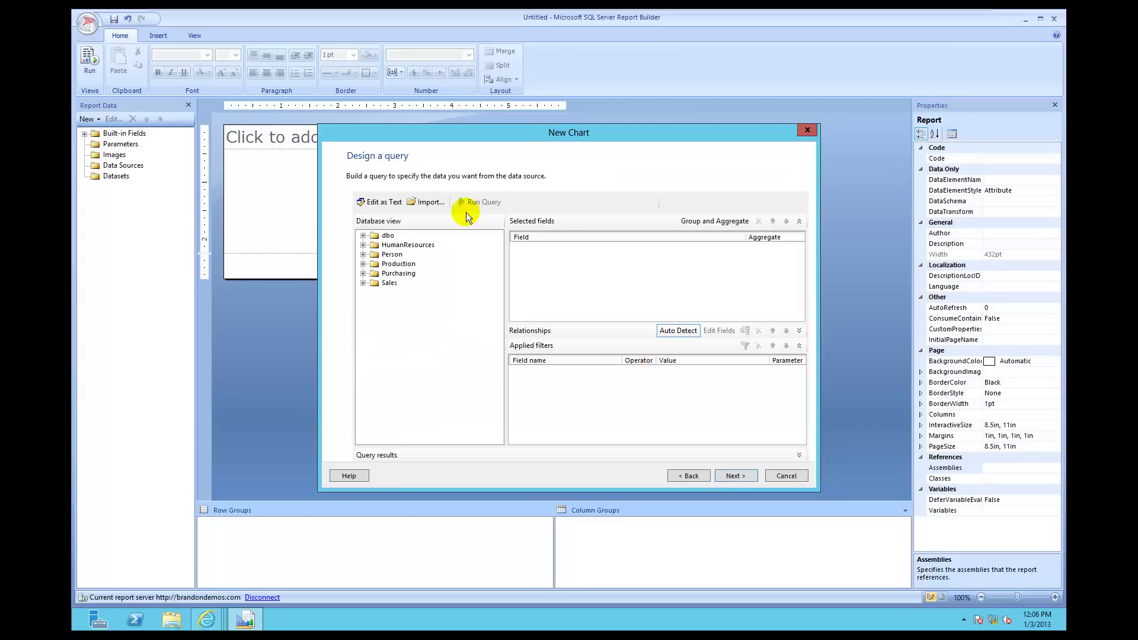
pyautogui.click(382, 204)
pyautogui.click(384, 243)
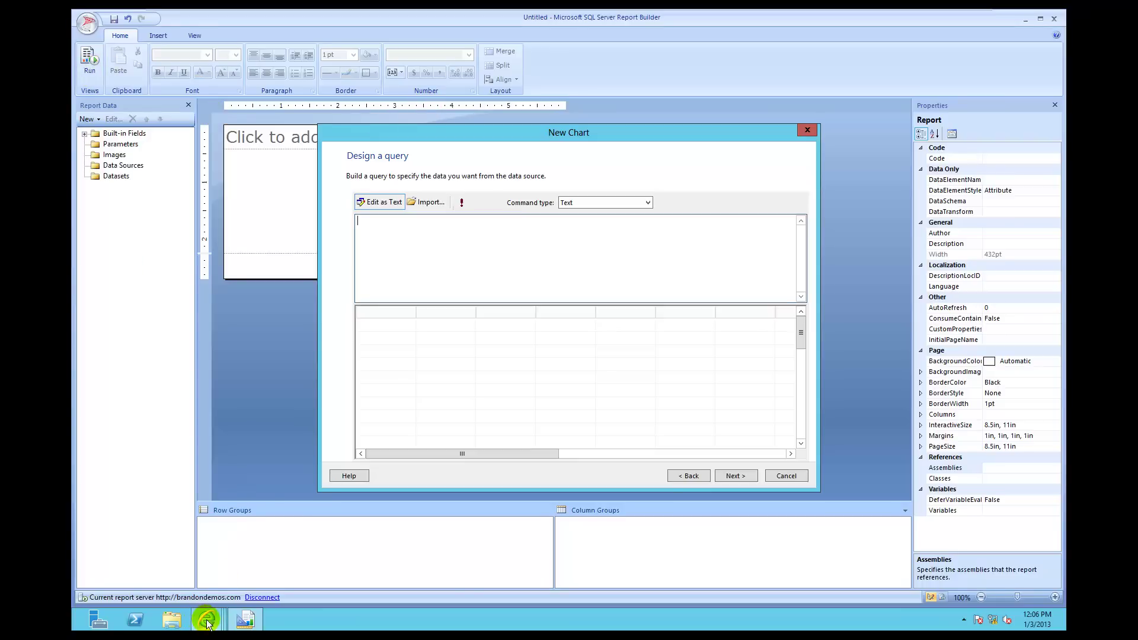
# Switch to the MSDN pie chart tutorial in the browser and copy its sample SELECT/UNION query of camera product sales.
pyautogui.moveTo(209, 618)
pyautogui.click(287, 574)
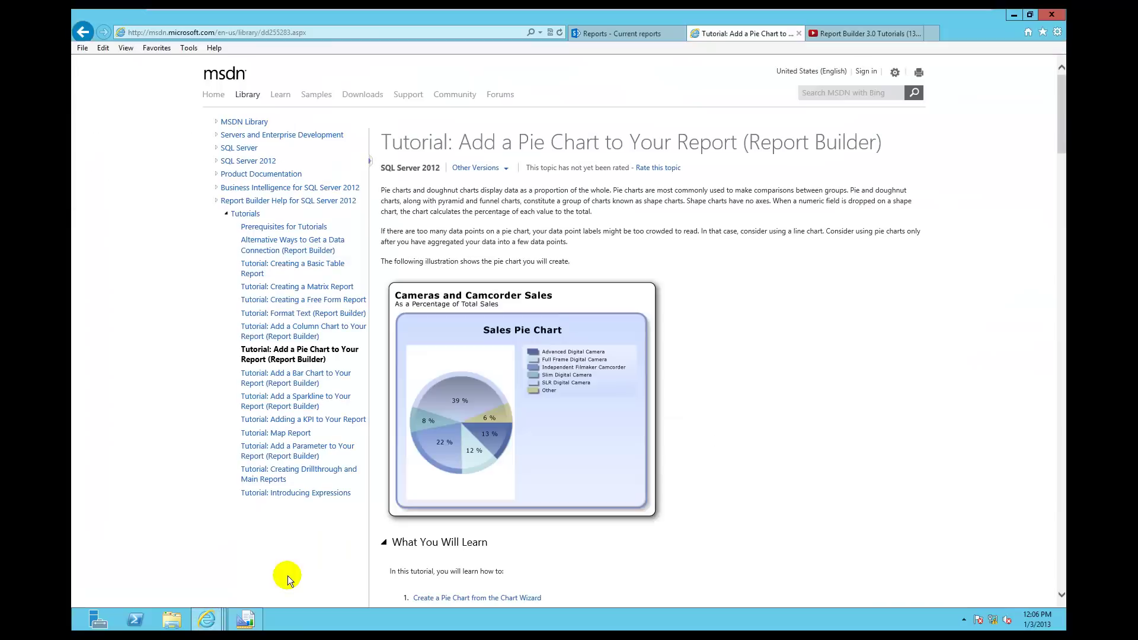
pyautogui.moveTo(1061, 107); pyautogui.dragTo(1060, 264)
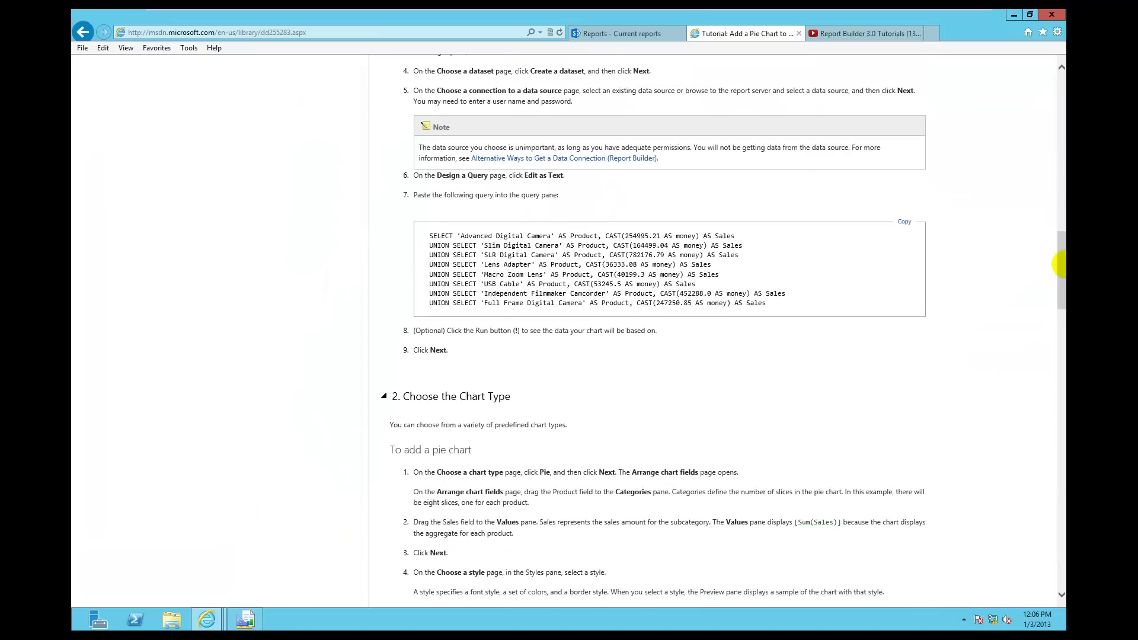
pyautogui.click(913, 221)
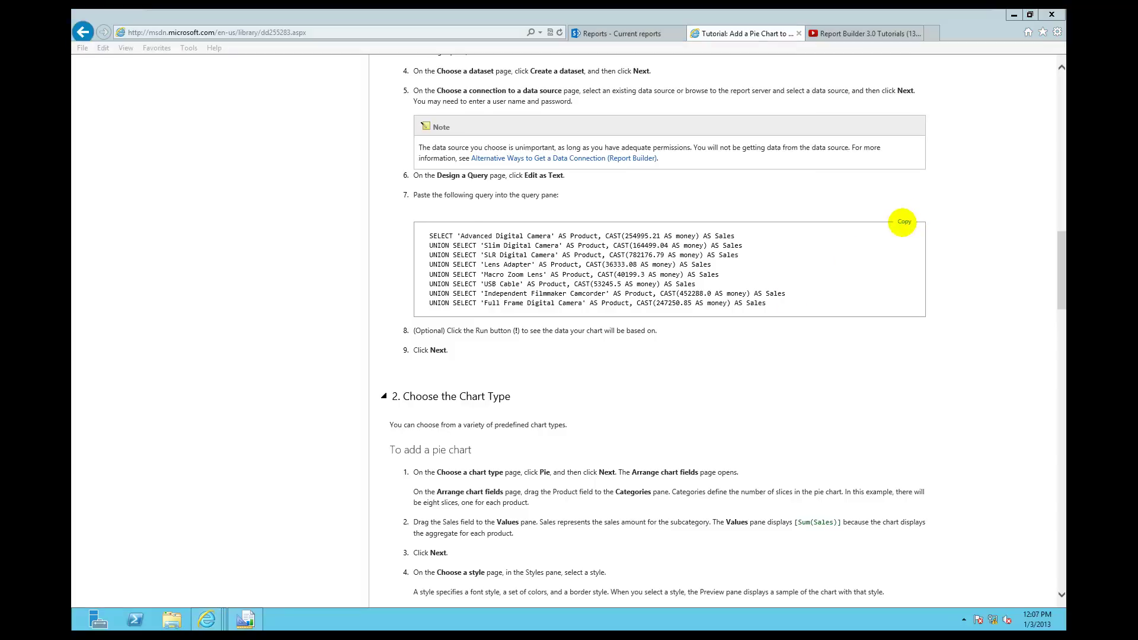
pyautogui.click(598, 343)
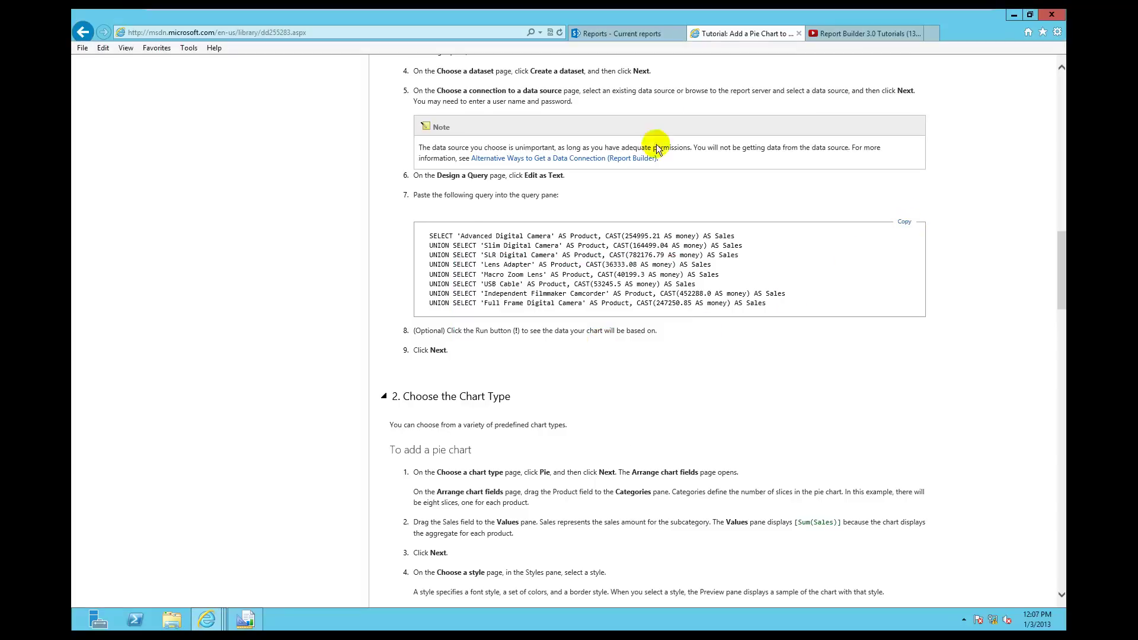
# Return to Report Builder, paste the copied product sales query into the query pane and run it.
pyautogui.click(638, 33)
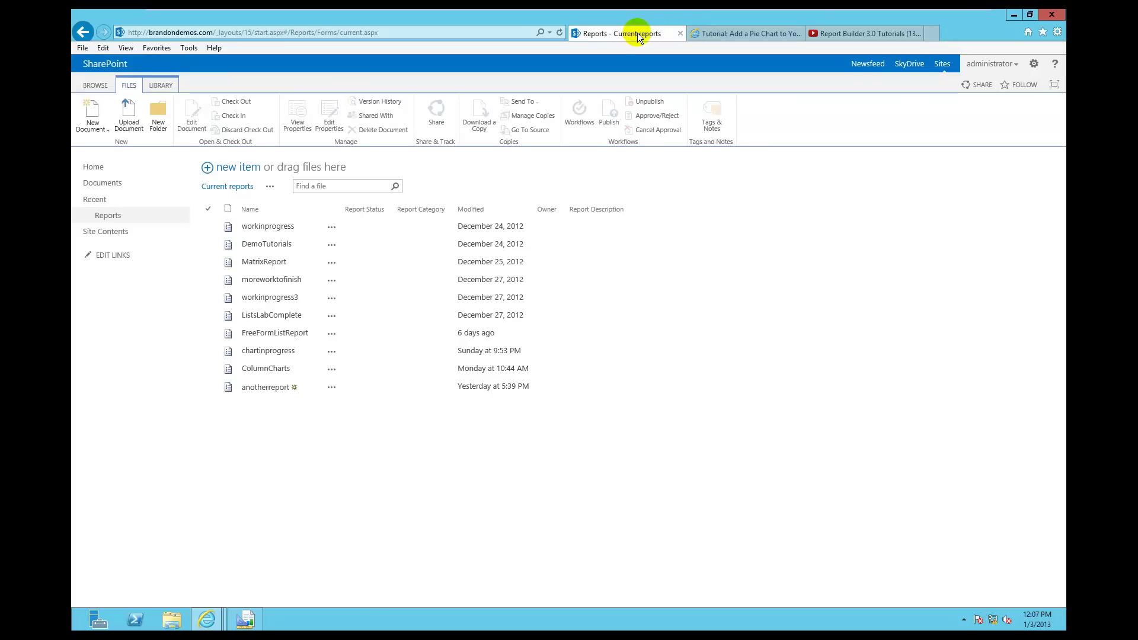
pyautogui.click(820, 33)
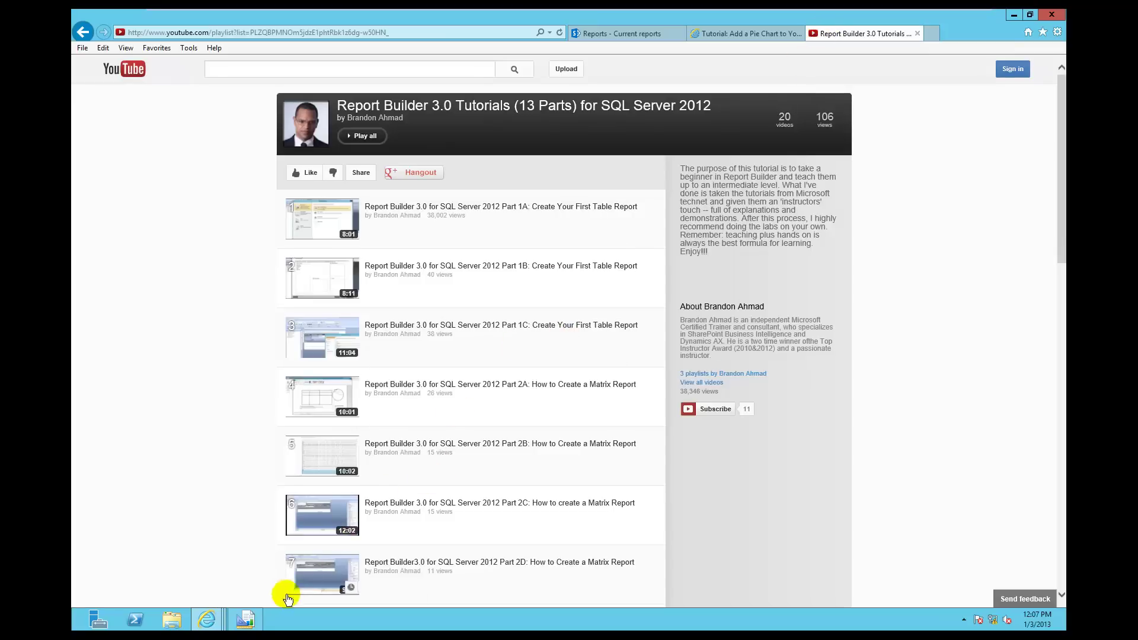
pyautogui.click(247, 620)
pyautogui.click(370, 236)
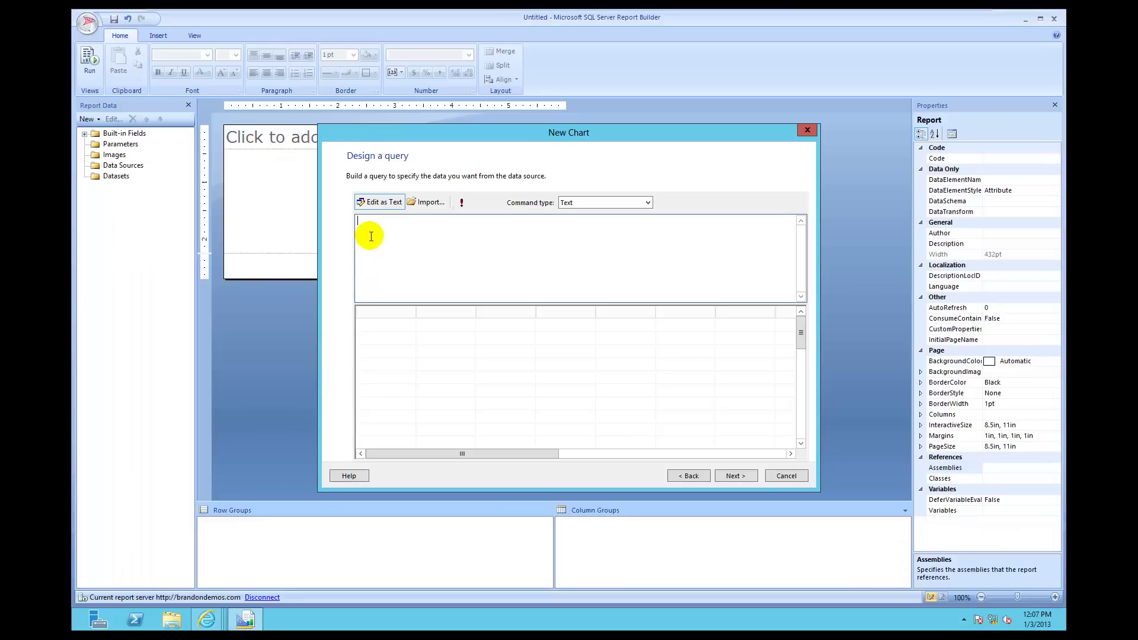
pyautogui.write("SELECT 'Advanced Digital Camera' AS Product, CAST(254995.21 AS money) AS Sales UNION SELECT 'Slim Digital Camera' AS Product, CAST(164499.04 AS money) AS Sales UNION SELECT 'SLR Digital Camera' AS Product, CAST(782176.79 AS money) AS Sales UNION SELECT 'Lens Adapter' AS Product, CAST(36333.08 AS money) AS Sales UNION SELECT 'Macro Zoom Lens' AS Product, CAST(40199.3 AS money) AS Sales UNION SELECT 'USB Cable' AS Product, CAST(53245.5 AS money) AS Sales UNION SELECT 'Independent Filmmaker Camcorder' AS Product, CAST(452288.0 AS money) AS Sales UNION SELECT 'Full Frame Digital Camera' AS Product, CAST(247250.85 AS money) AS Sales")
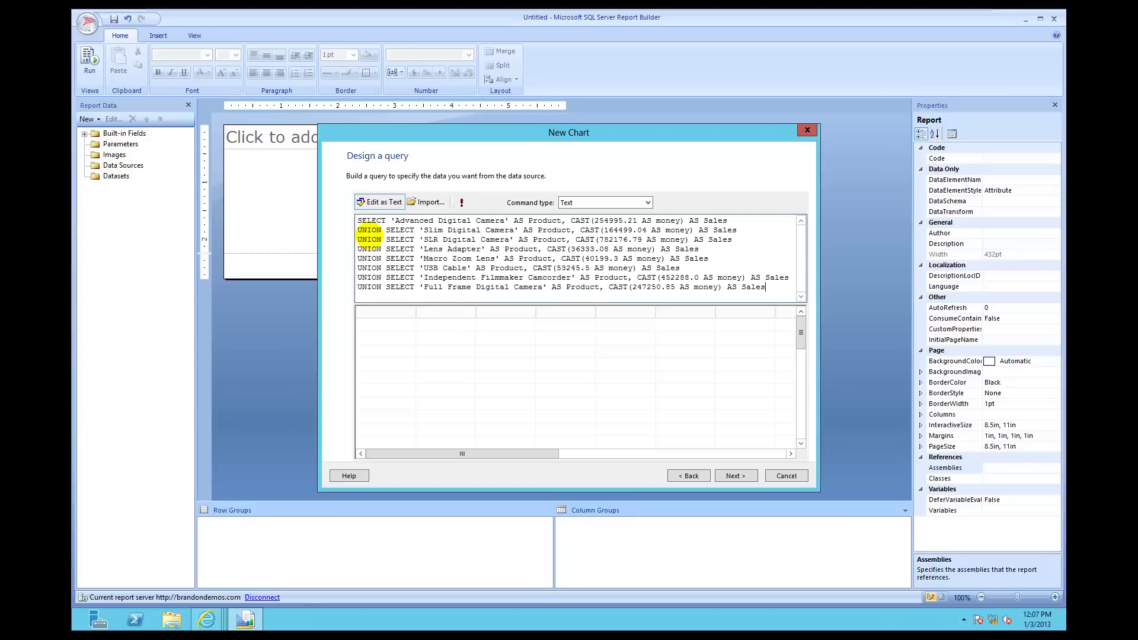
pyautogui.click(463, 204)
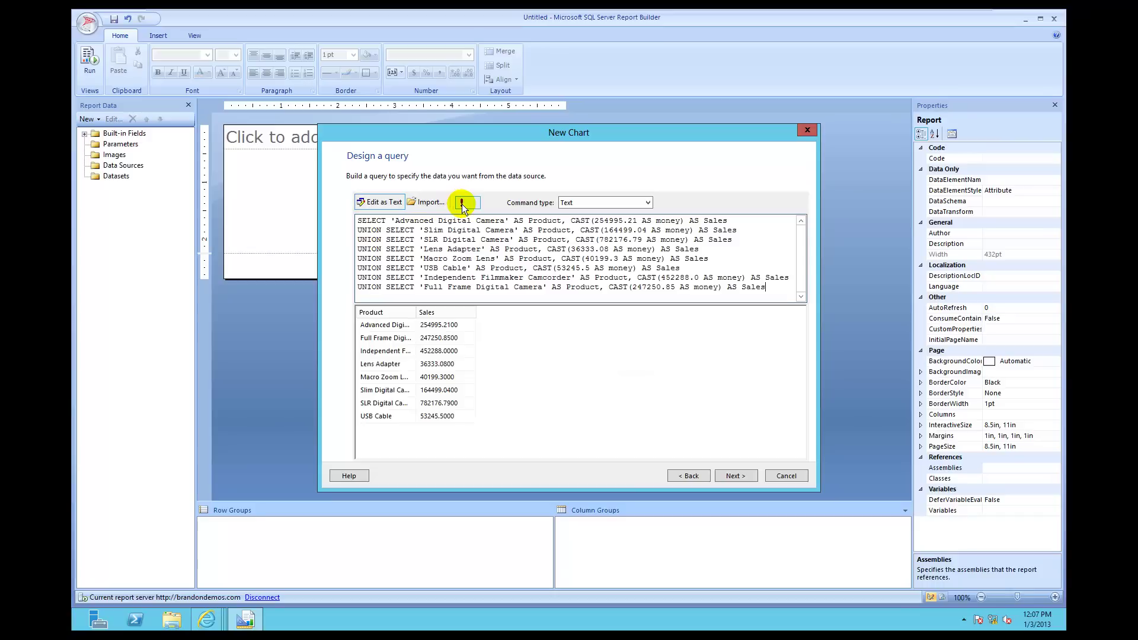
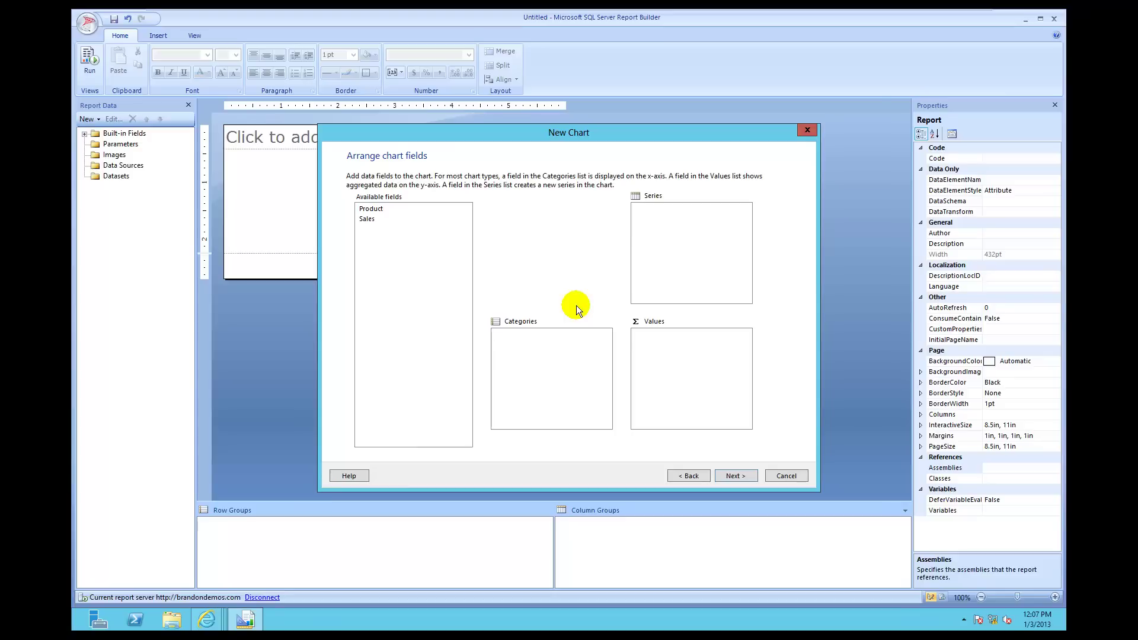
# Assign Product to the chart's Categories and Sales to its Values, consulting the sample pie chart in the MSDN tutorial in between.
pyautogui.click(368, 210)
pyautogui.moveTo(369, 210); pyautogui.dragTo(530, 353)
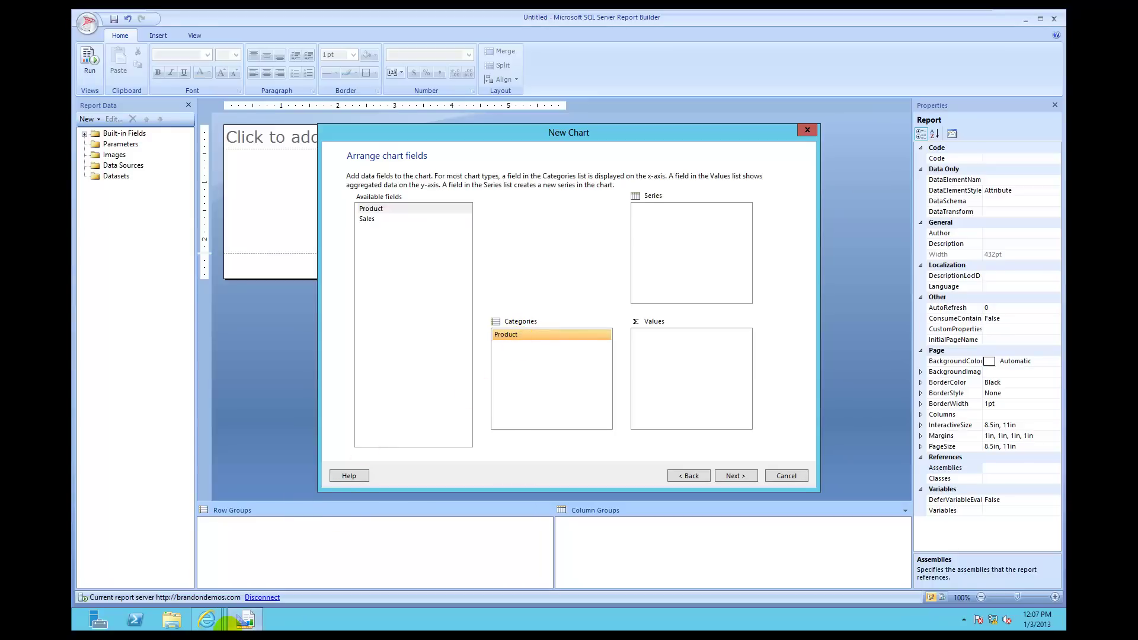
pyautogui.click(206, 619)
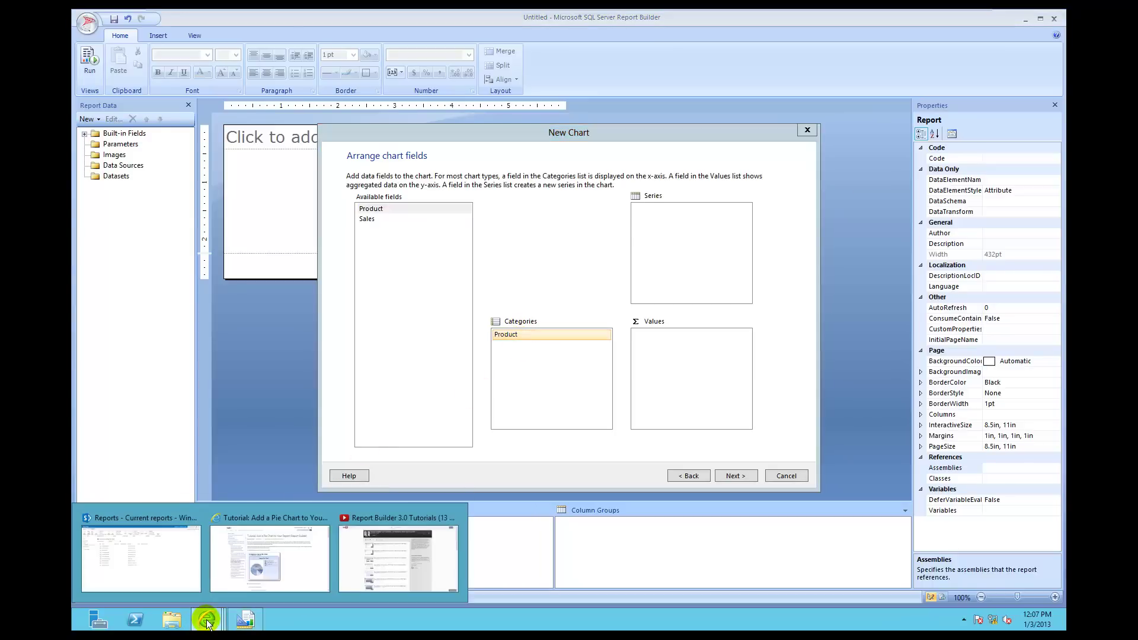
pyautogui.click(289, 549)
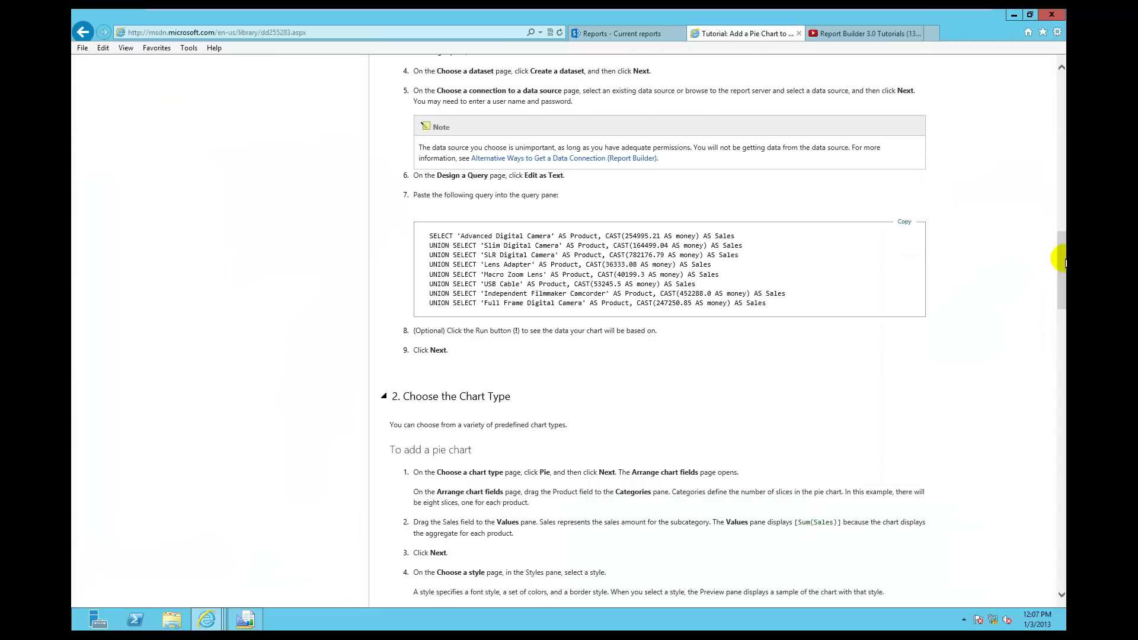
pyautogui.moveTo(1063, 261); pyautogui.dragTo(1049, 131)
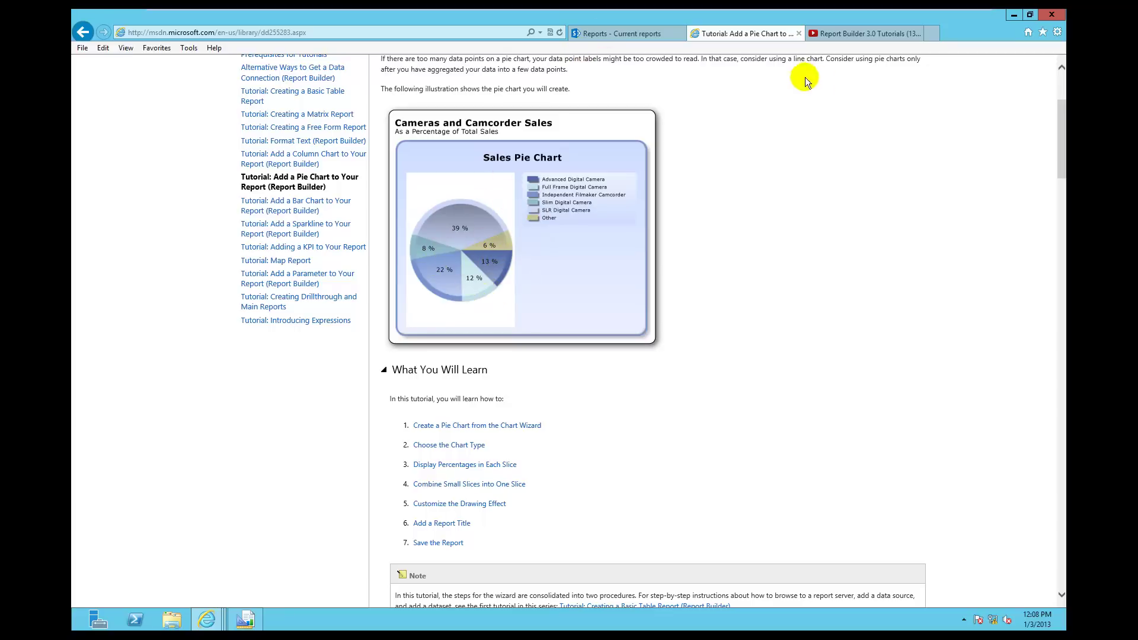
pyautogui.click(252, 625)
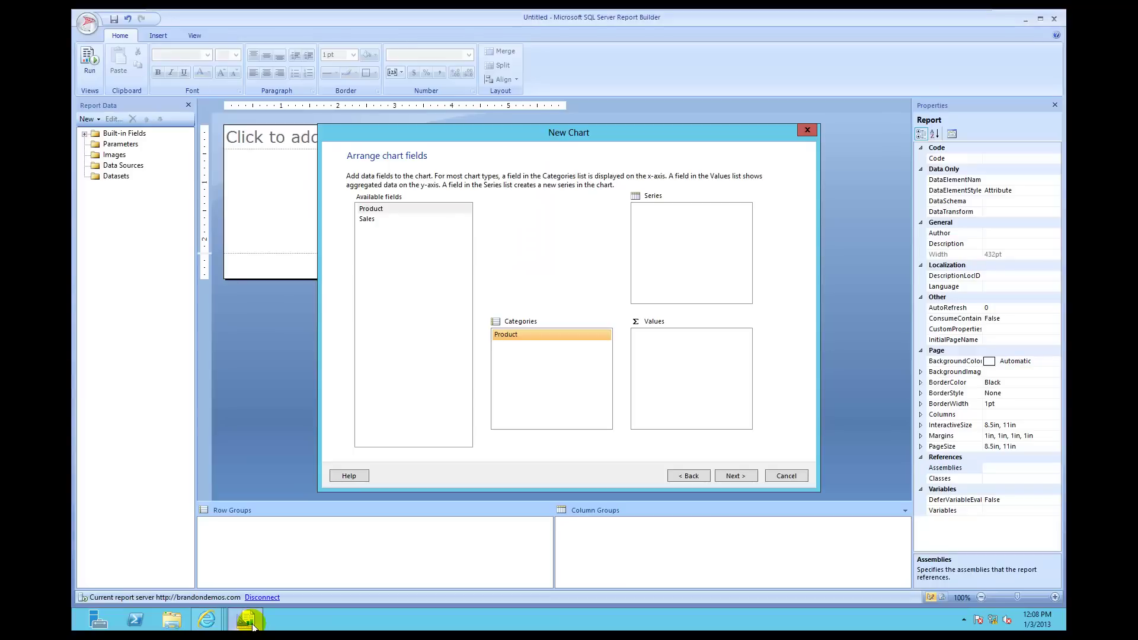
pyautogui.moveTo(363, 222); pyautogui.dragTo(680, 363)
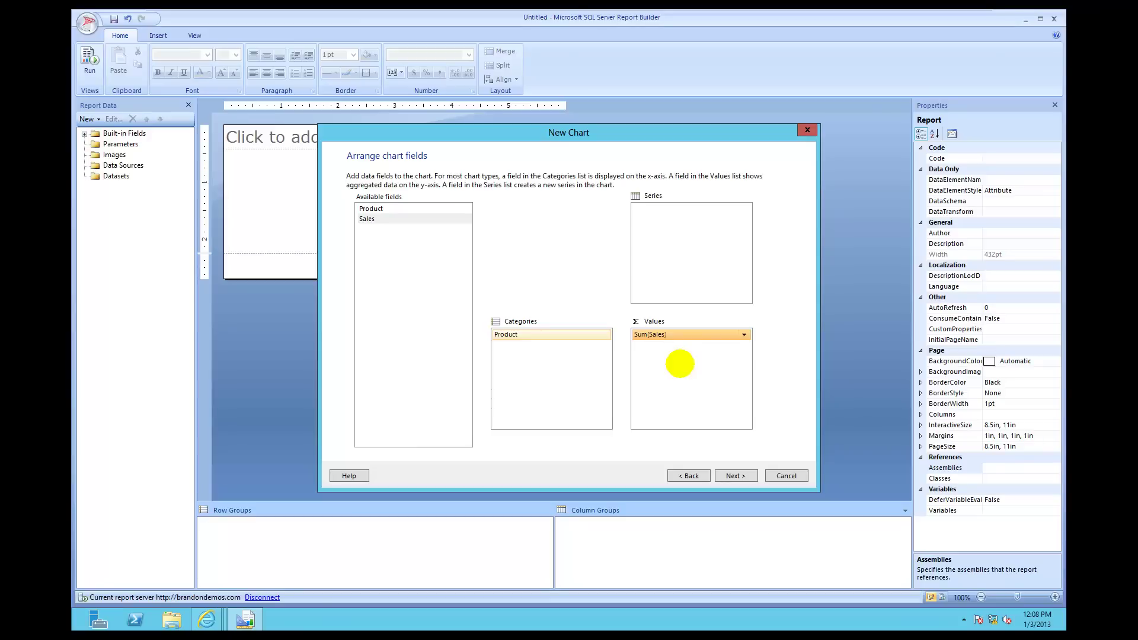
# Finish the Chart Wizard with the Ocean style, preview the report and return to the design view.
pyautogui.click(740, 476)
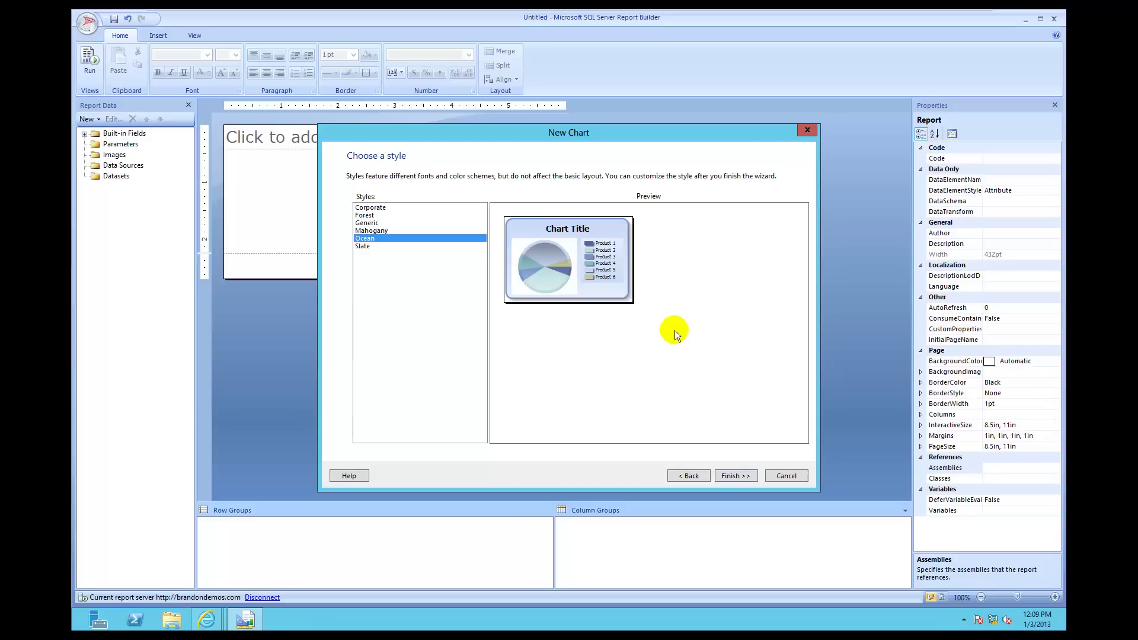
pyautogui.click(735, 476)
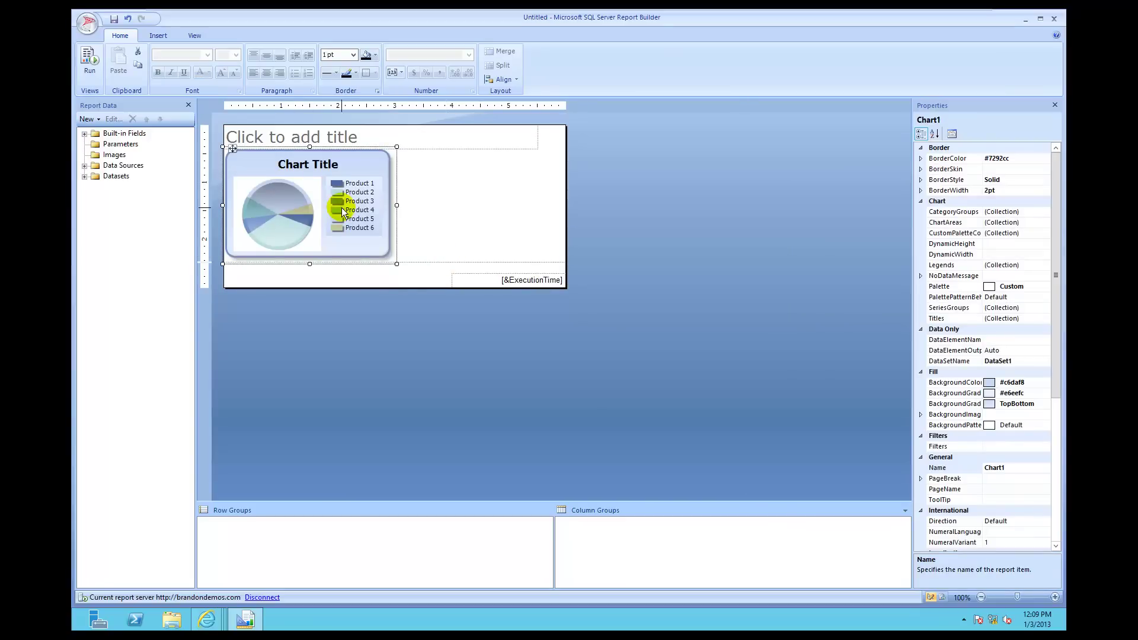
pyautogui.click(87, 58)
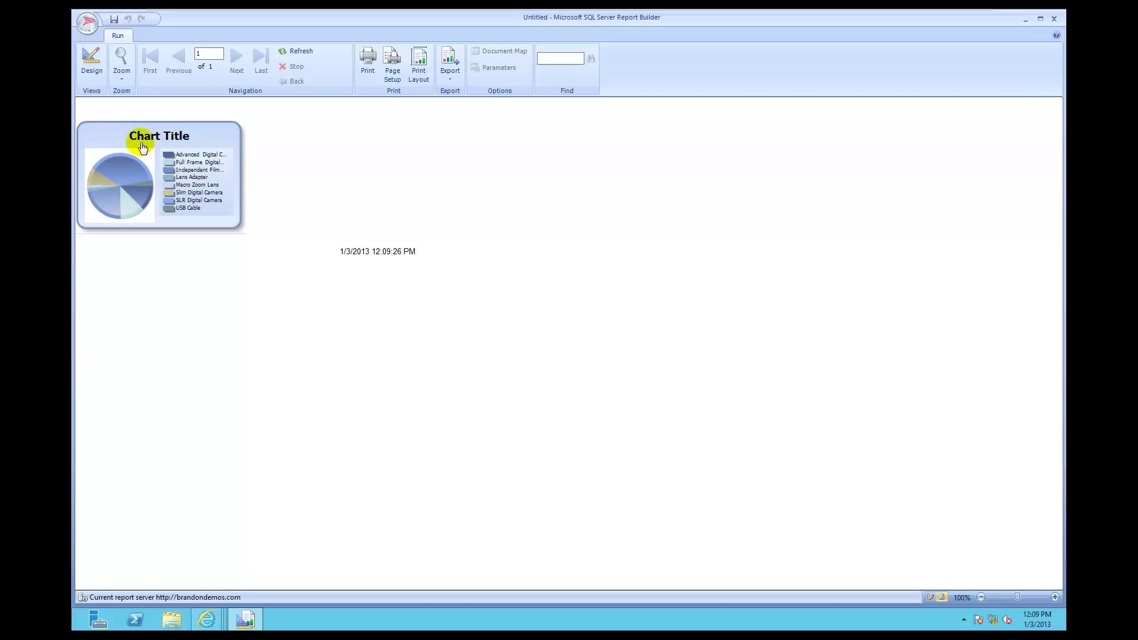
pyautogui.click(94, 66)
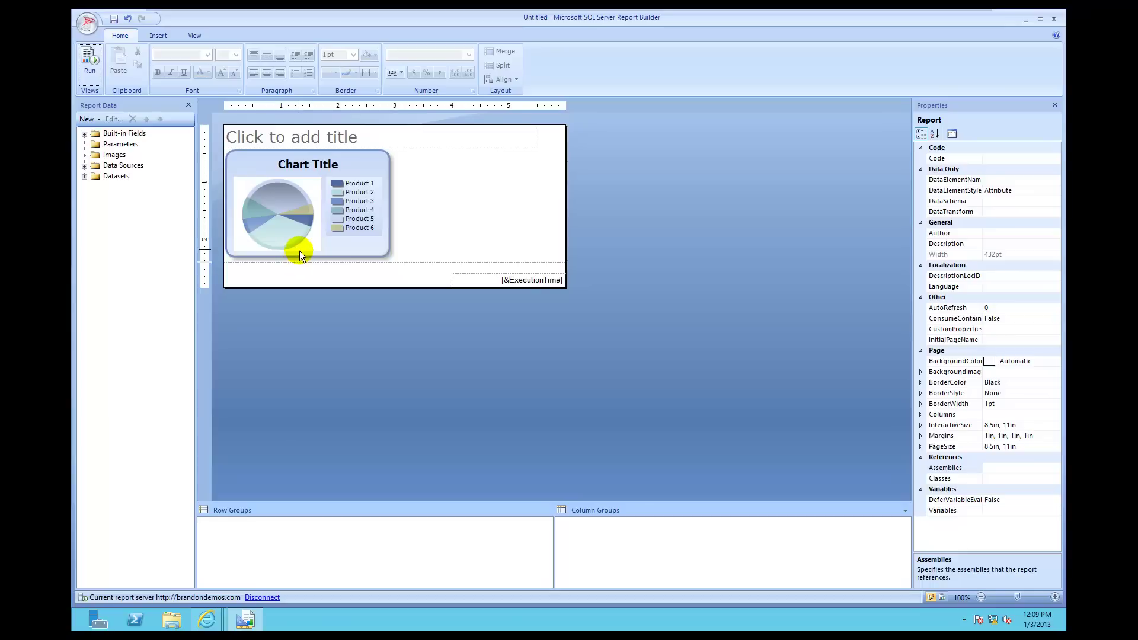
# Enlarge the pie chart in the report body to about 8.5 inches wide and 6.5 inches high.
pyautogui.click(379, 249)
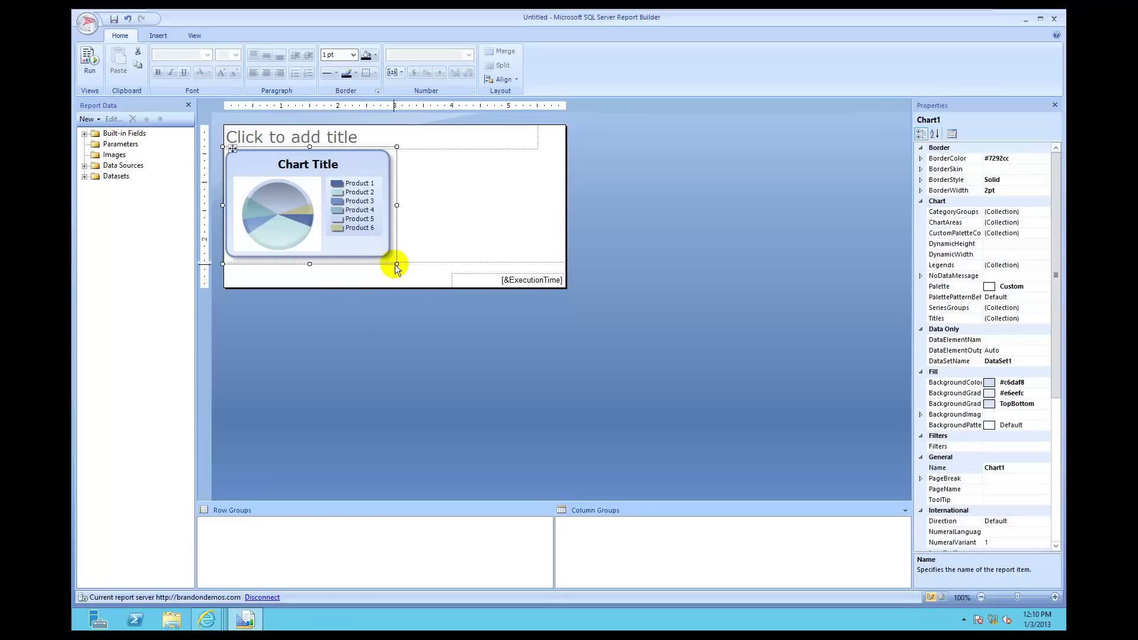
pyautogui.moveTo(397, 264); pyautogui.dragTo(589, 495)
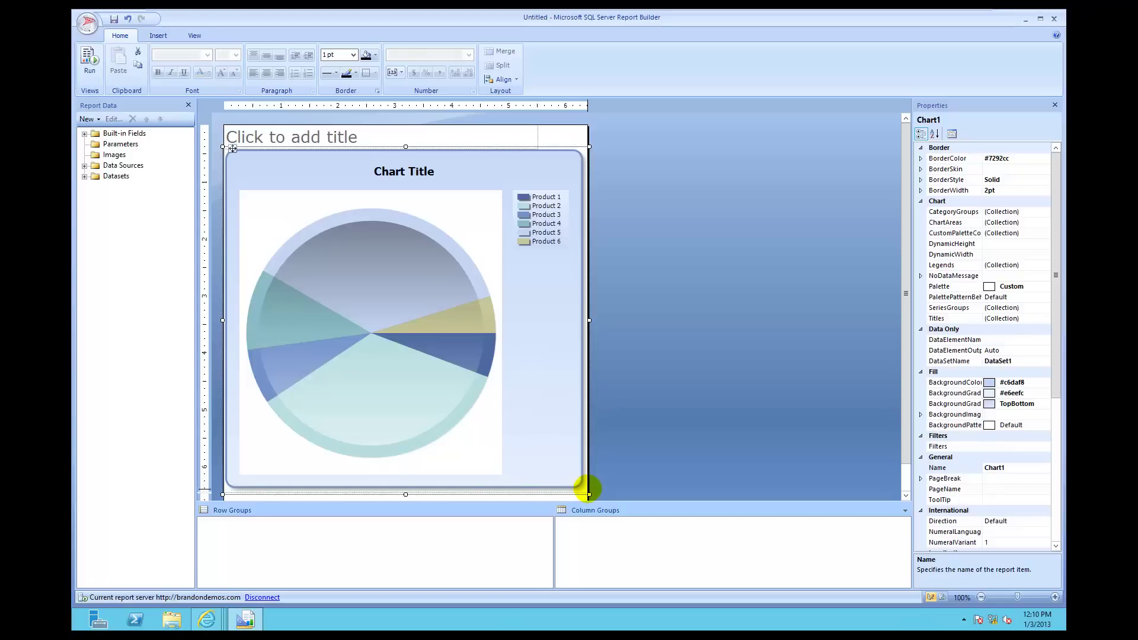
pyautogui.moveTo(589, 495); pyautogui.dragTo(711, 501)
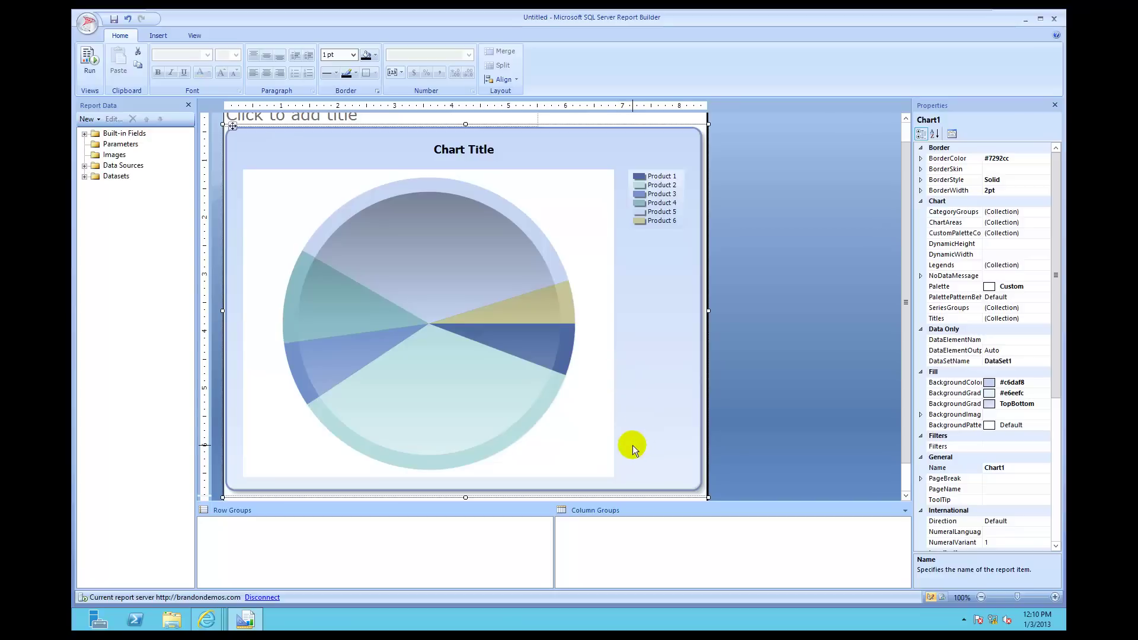
# Examine the commands offered for the chart area, the whole chart and the Sales pie series.
pyautogui.click(581, 434)
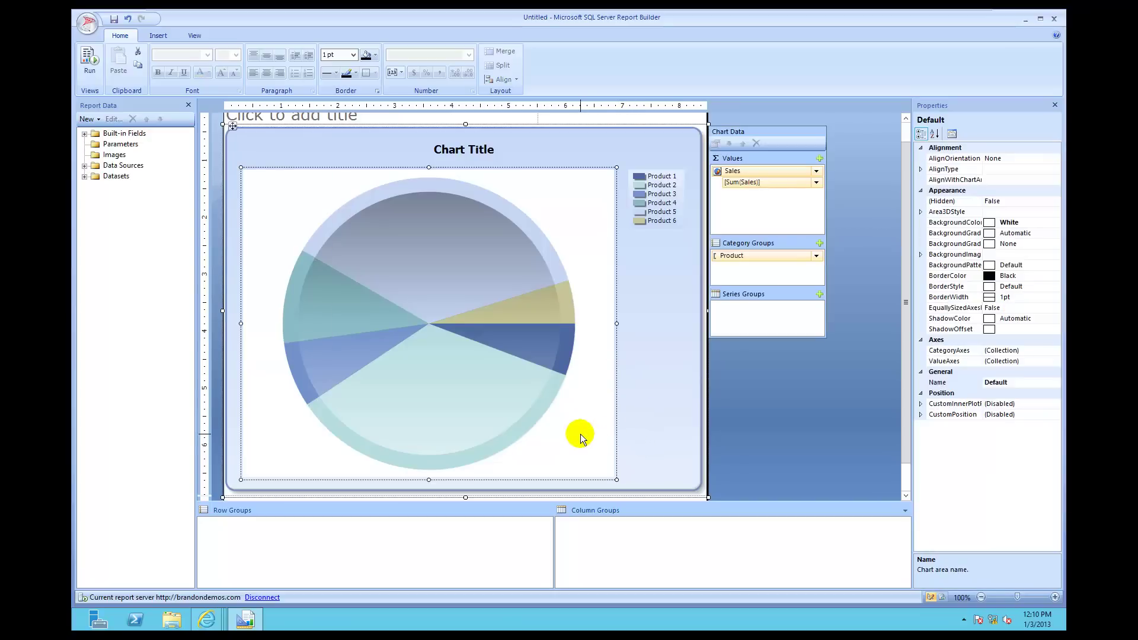
pyautogui.rightClick(581, 438)
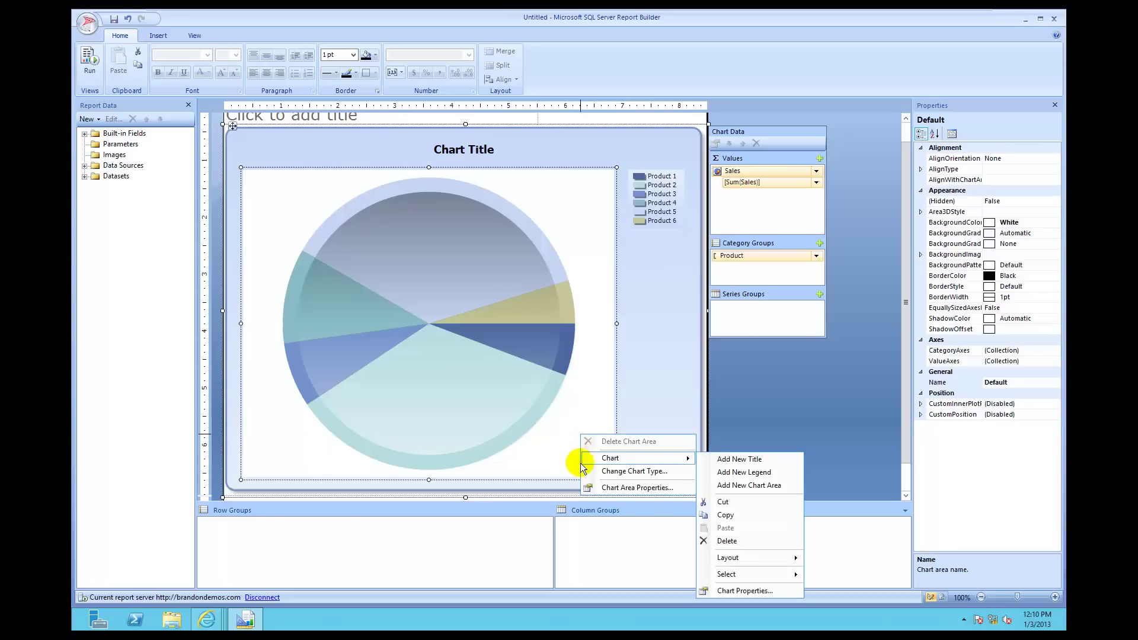
pyautogui.click(638, 422)
pyautogui.click(638, 421)
pyautogui.rightClick(638, 421)
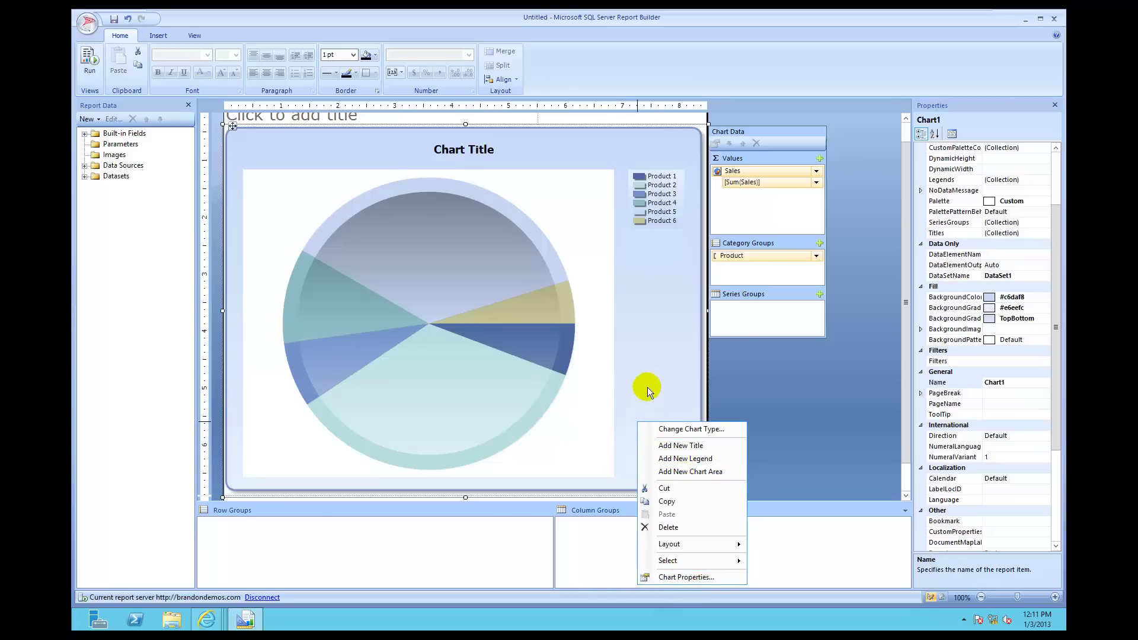
pyautogui.click(600, 437)
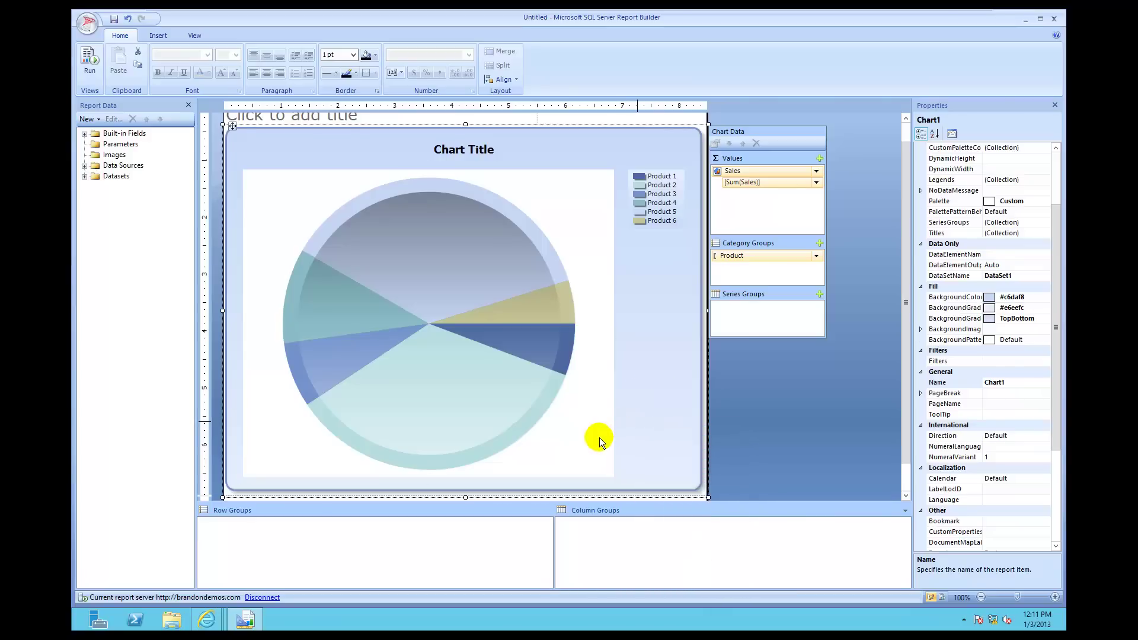
pyautogui.click(498, 408)
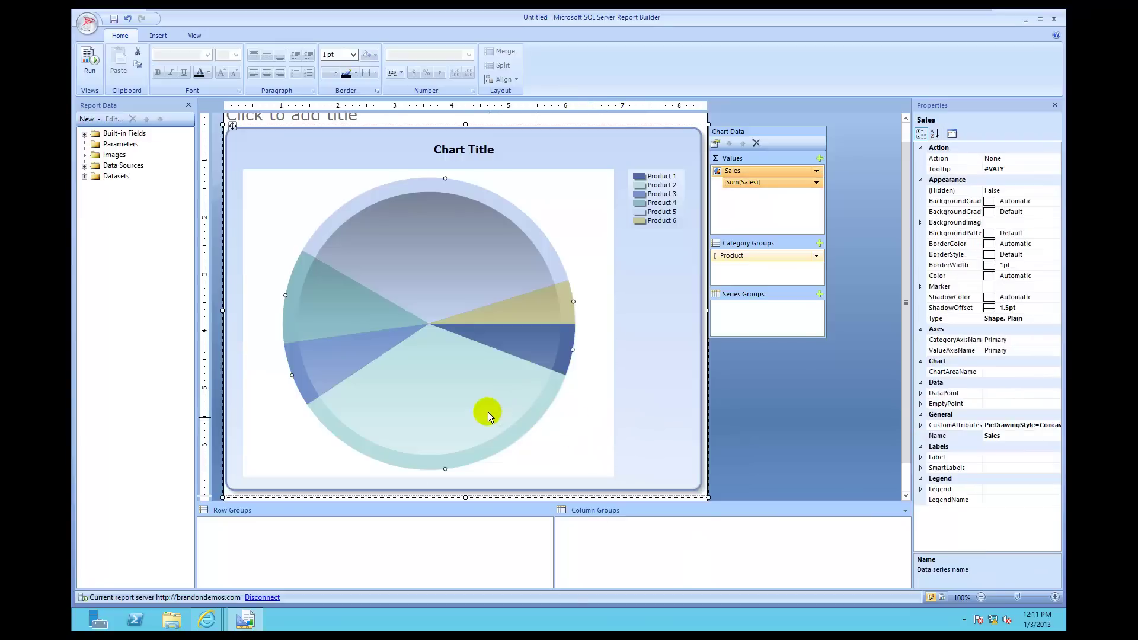
pyautogui.rightClick(499, 409)
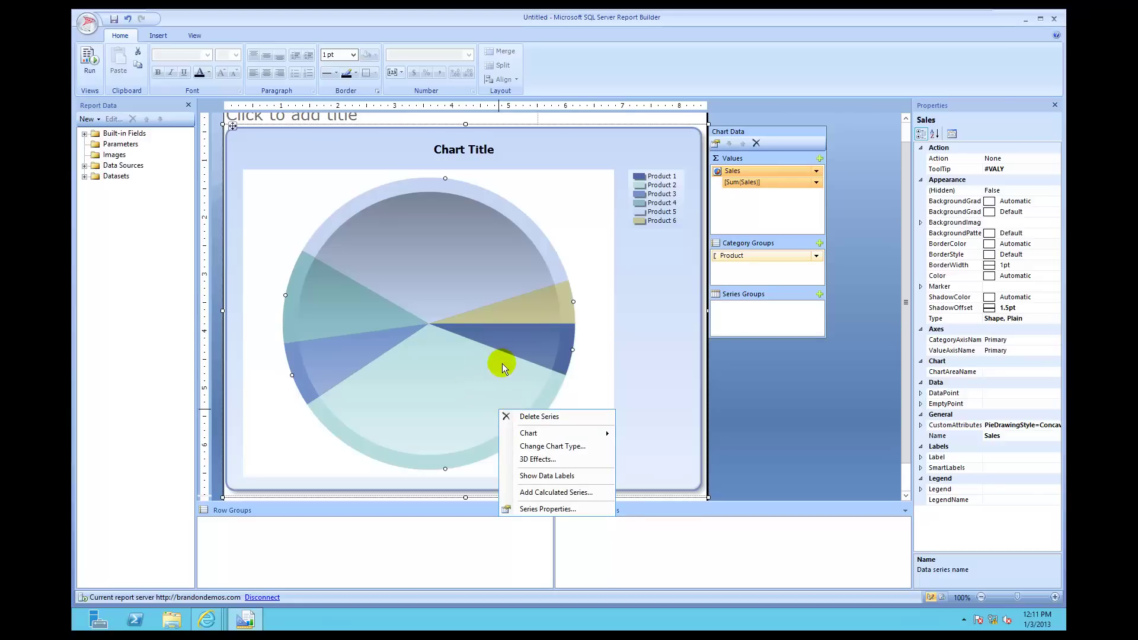
pyautogui.click(475, 265)
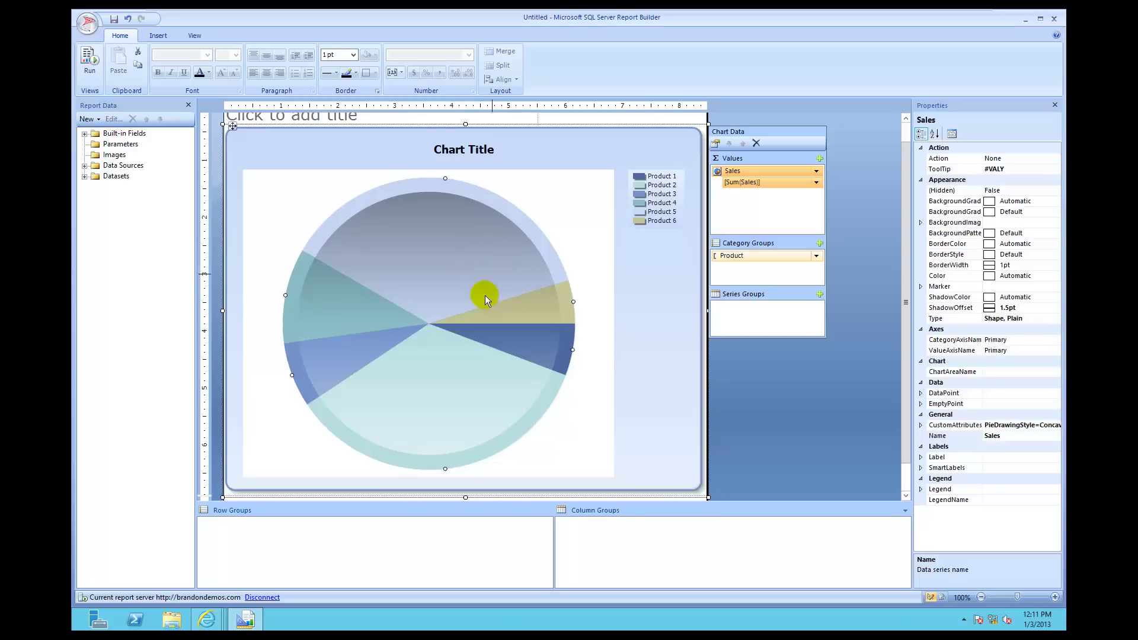
pyautogui.click(562, 237)
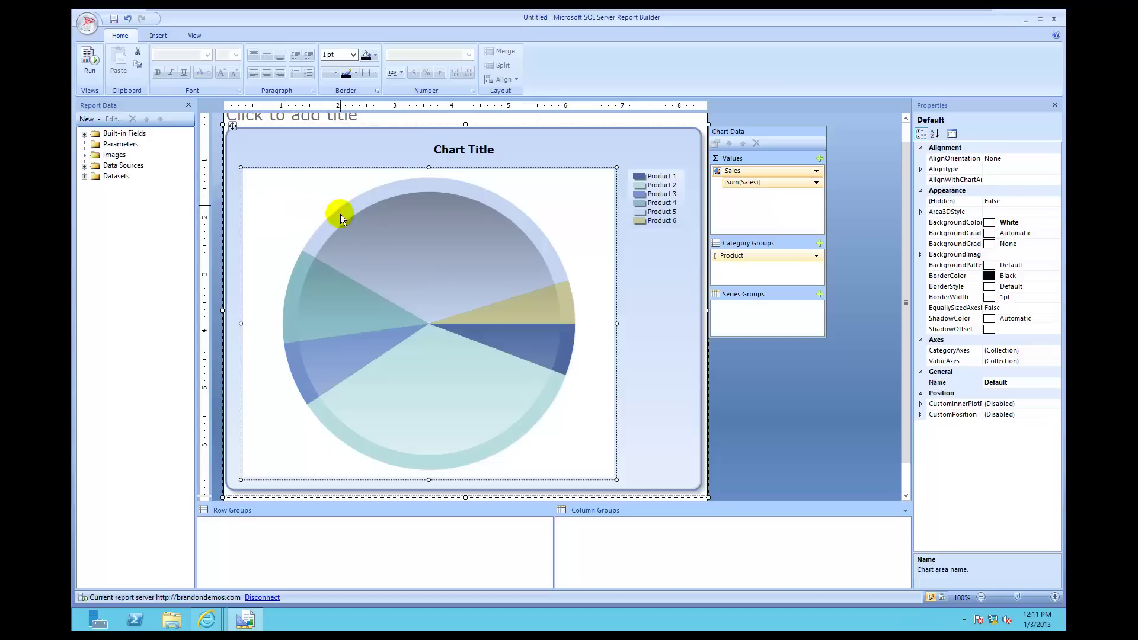
pyautogui.click(656, 353)
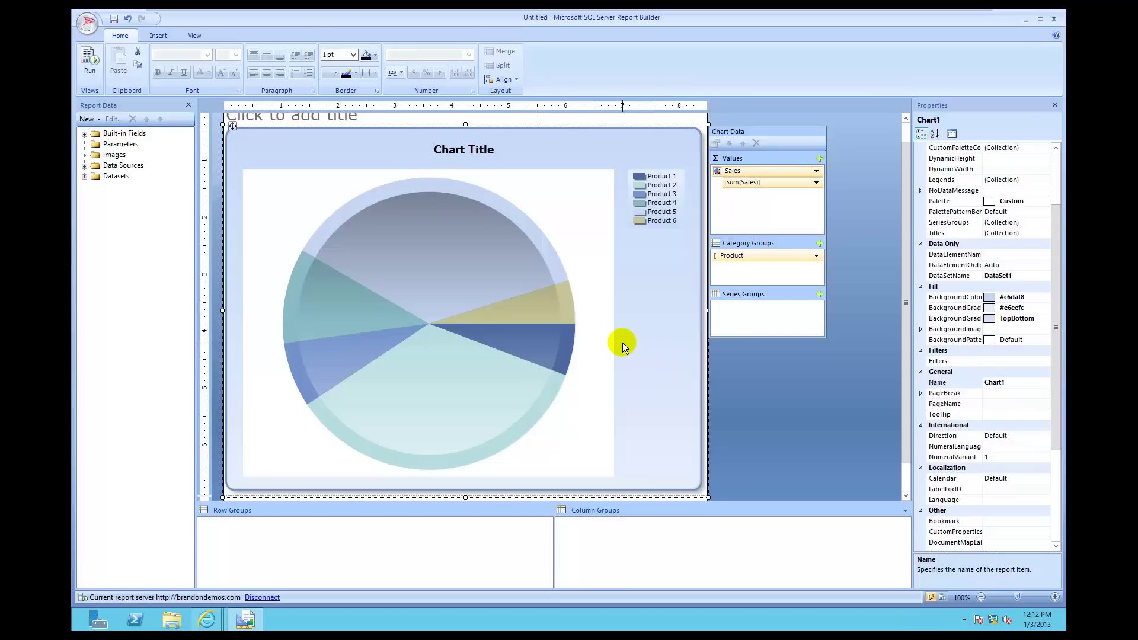
# Show data labels on the slices of the Sales pie series.
pyautogui.rightClick(500, 382)
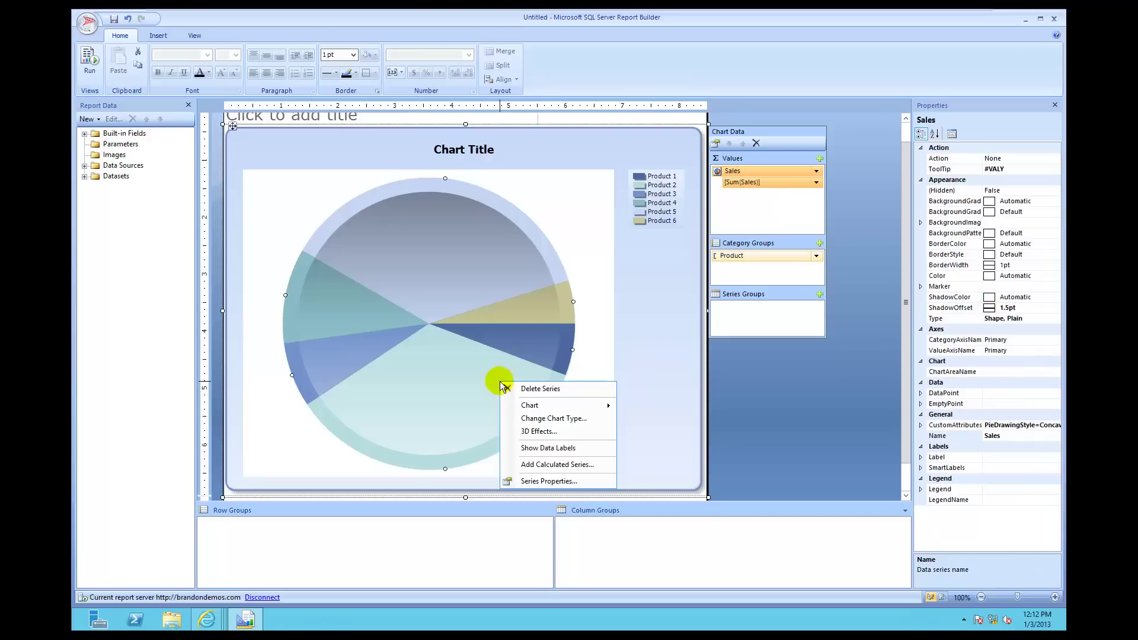
pyautogui.rightClick(478, 393)
pyautogui.rightClick(477, 393)
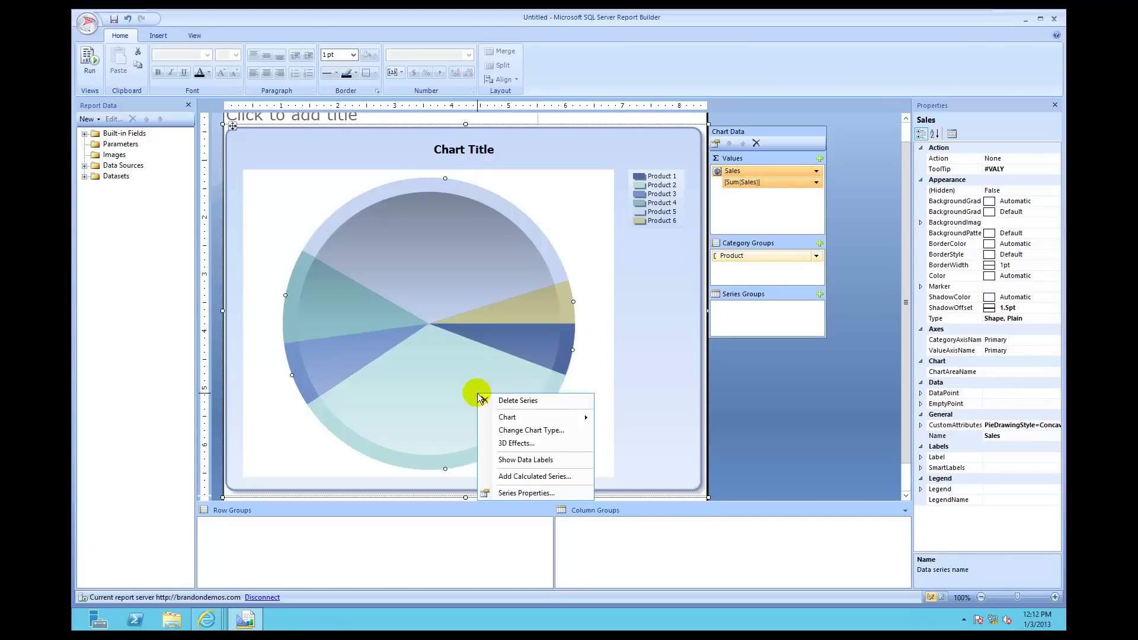
pyautogui.click(529, 460)
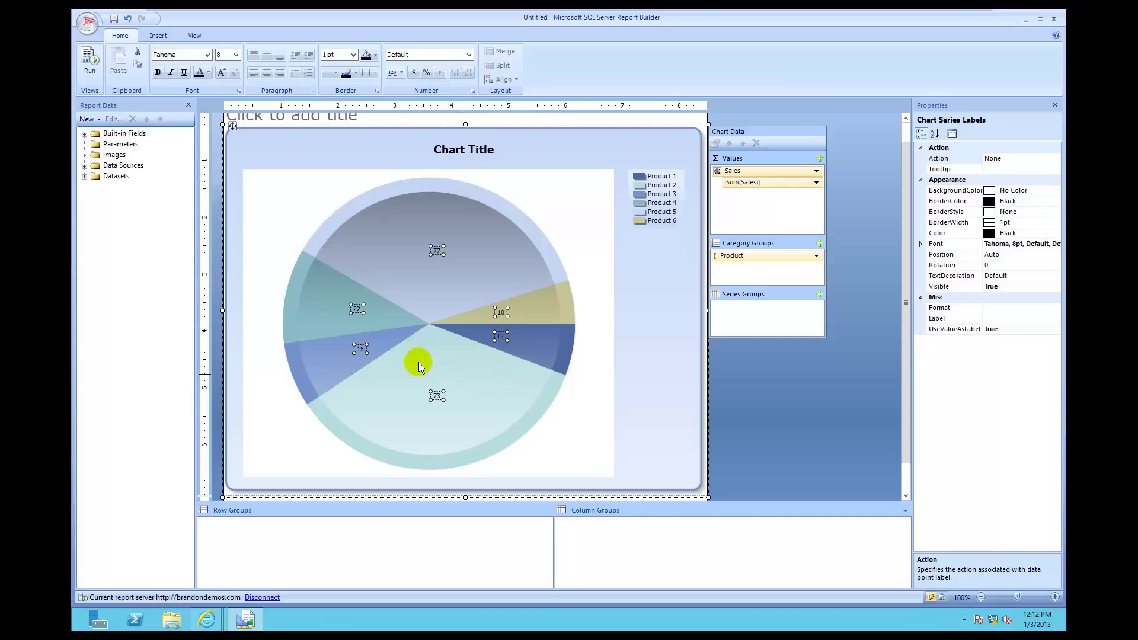
# Set the series labels' data to #PERCENT and agree to set UseValueAsLabel to False.
pyautogui.rightClick(357, 313)
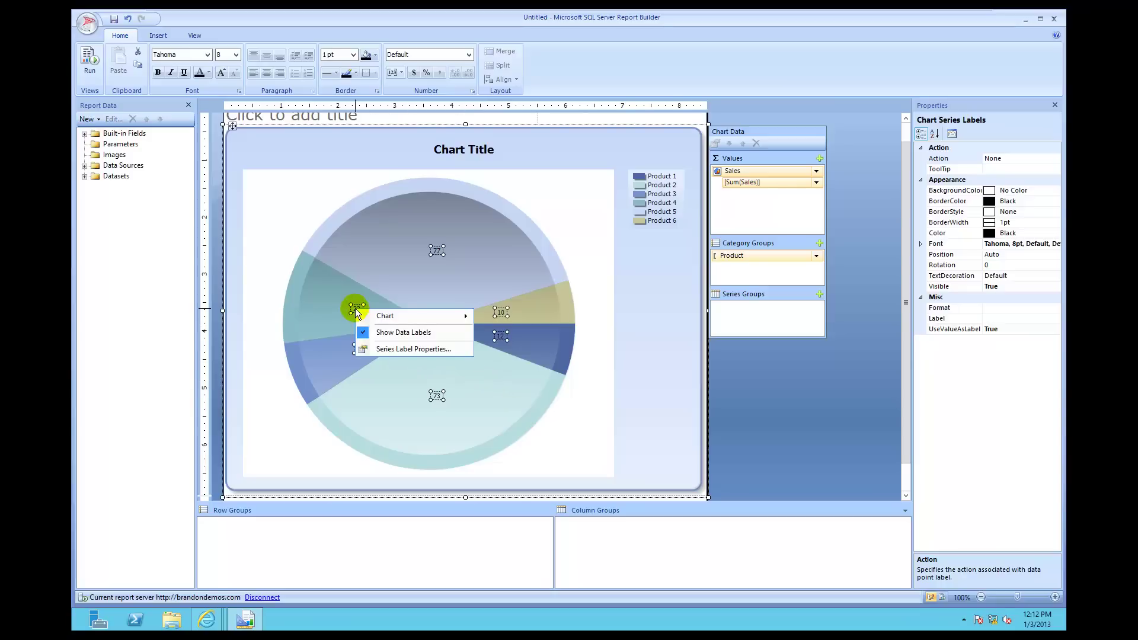
pyautogui.moveTo(375, 320)
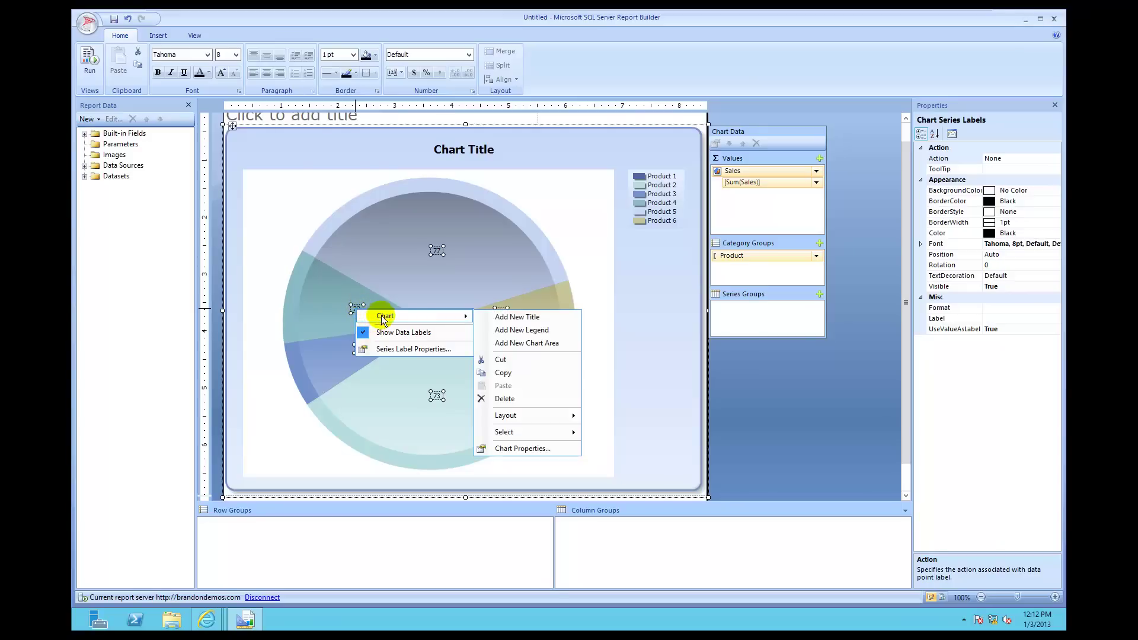
pyautogui.click(387, 348)
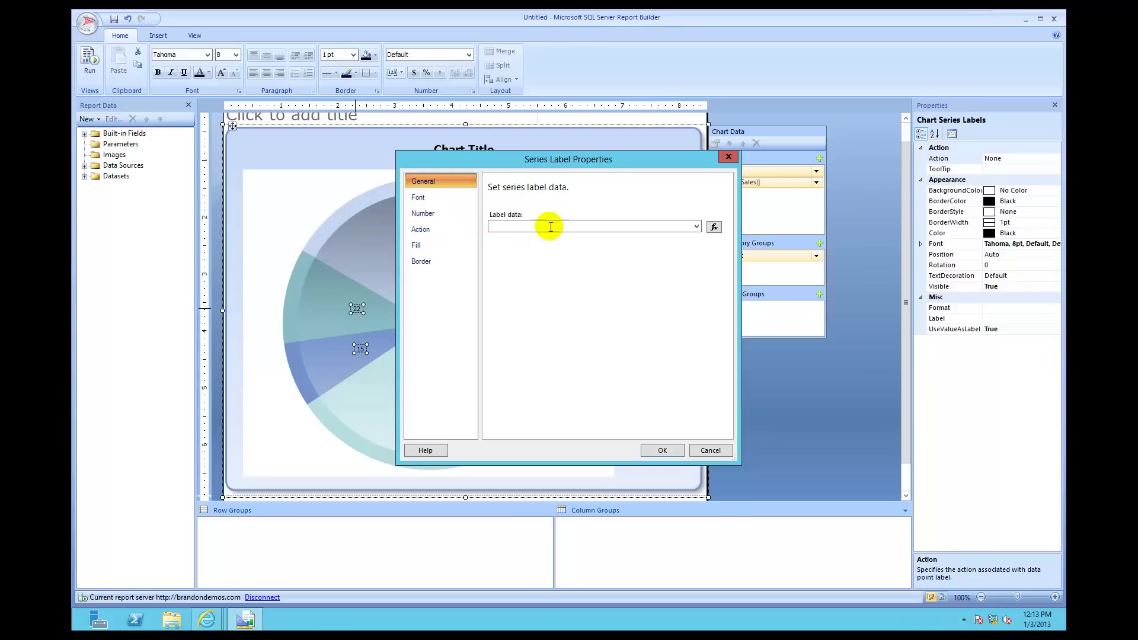
pyautogui.click(696, 226)
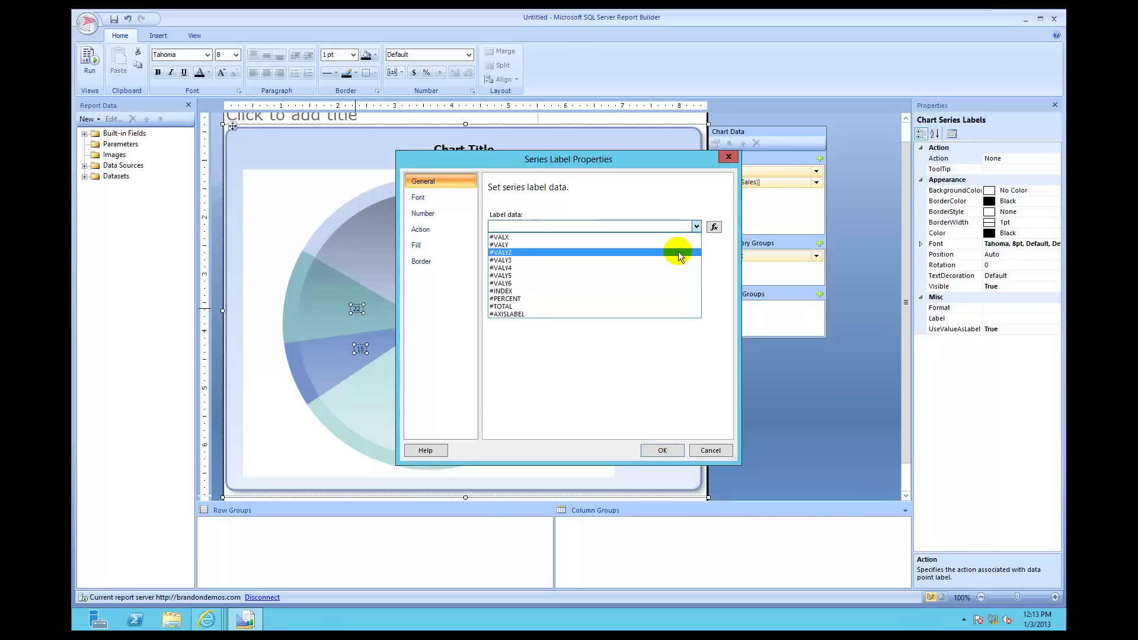
pyautogui.click(666, 298)
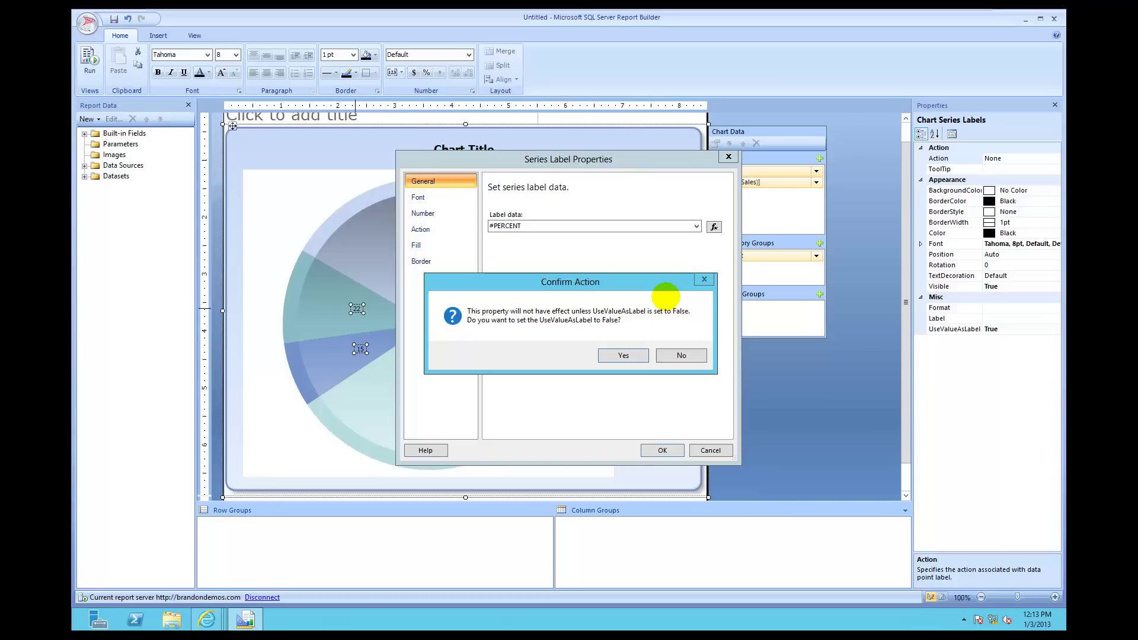
pyautogui.click(623, 355)
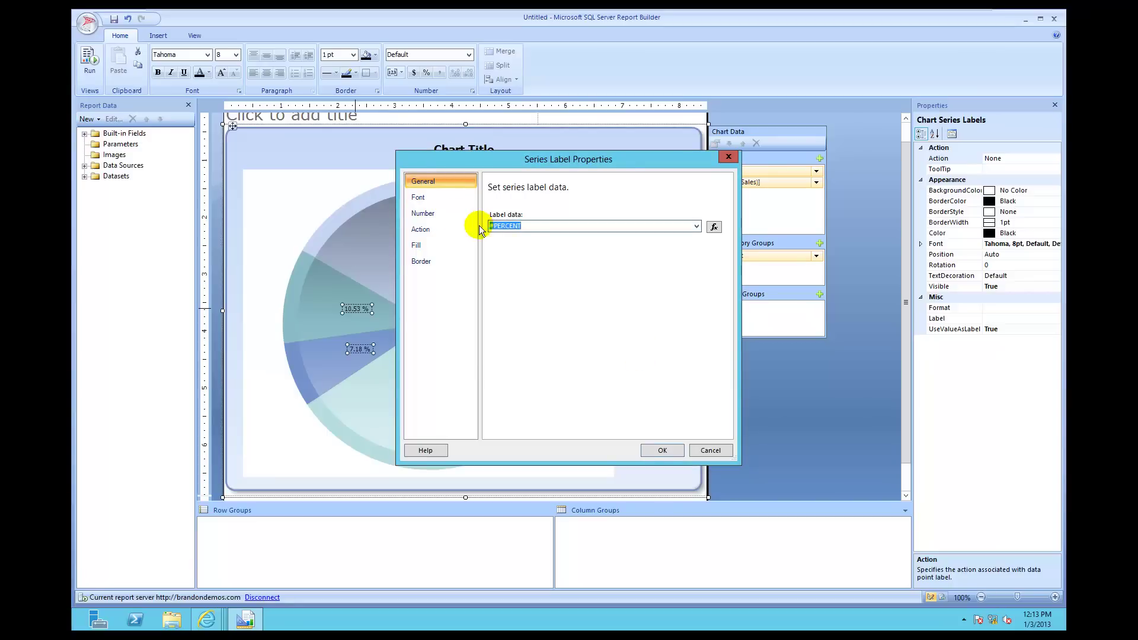
# Format the series labels' numbers as Percentage and apply the label properties.
pyautogui.click(442, 213)
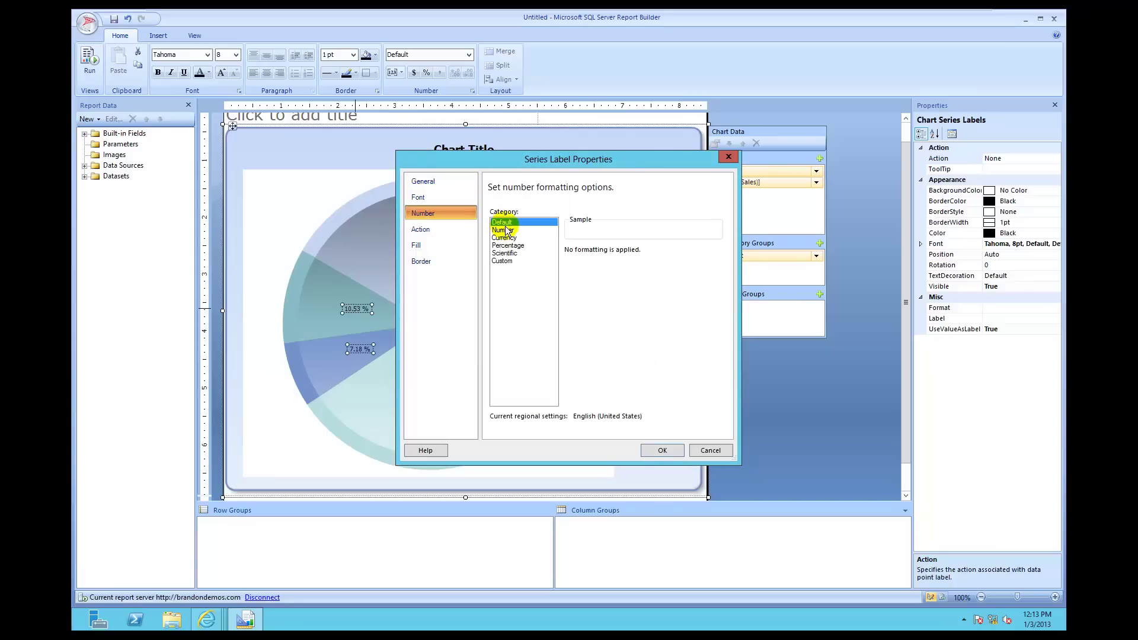
pyautogui.click(517, 246)
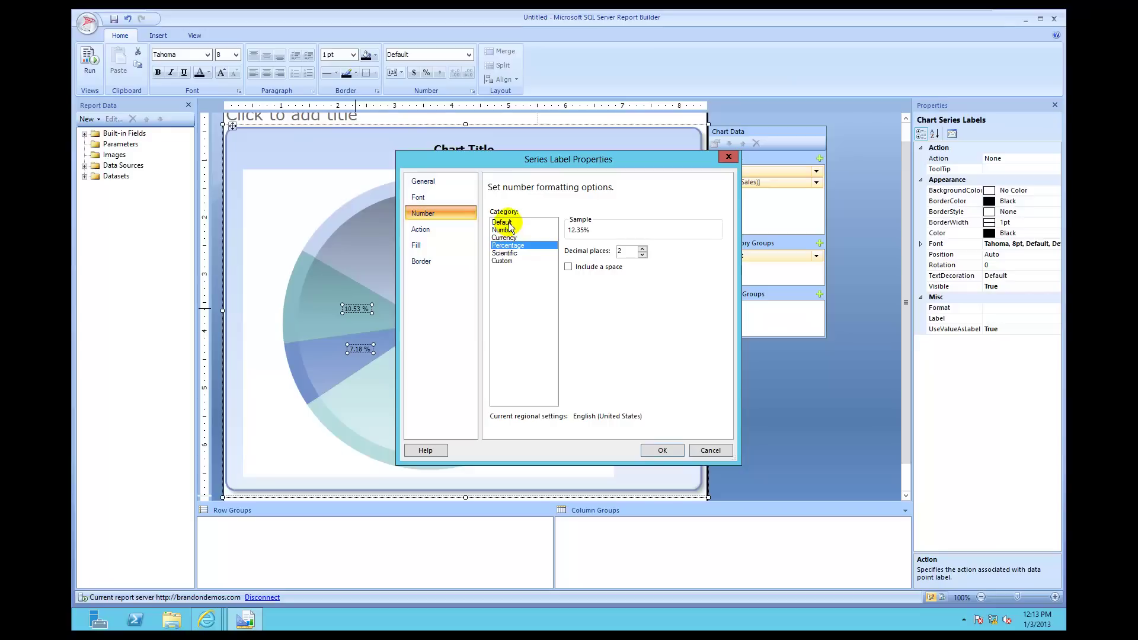
pyautogui.click(446, 182)
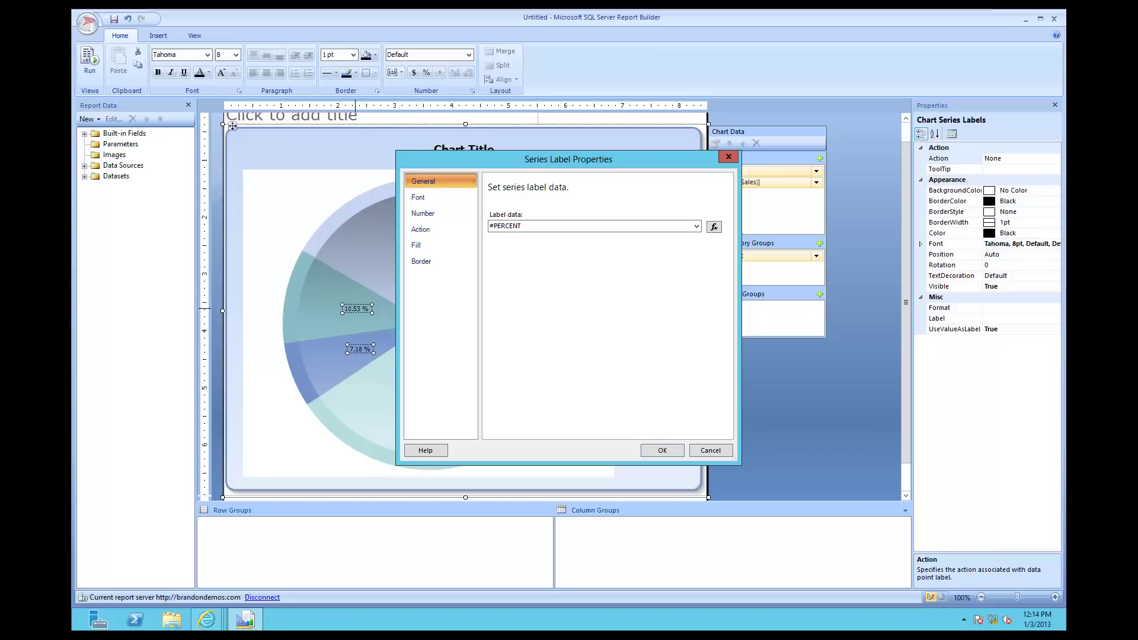
pyautogui.click(655, 451)
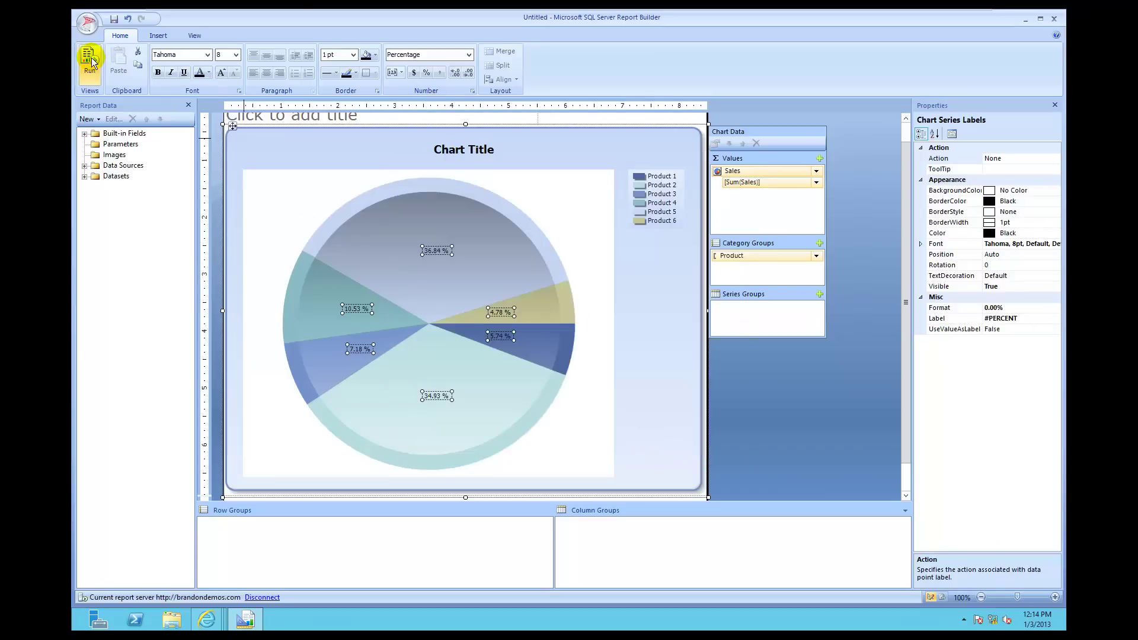
# Run the report and inspect the percentage labels and sales tooltips on the pie slices.
pyautogui.click(91, 60)
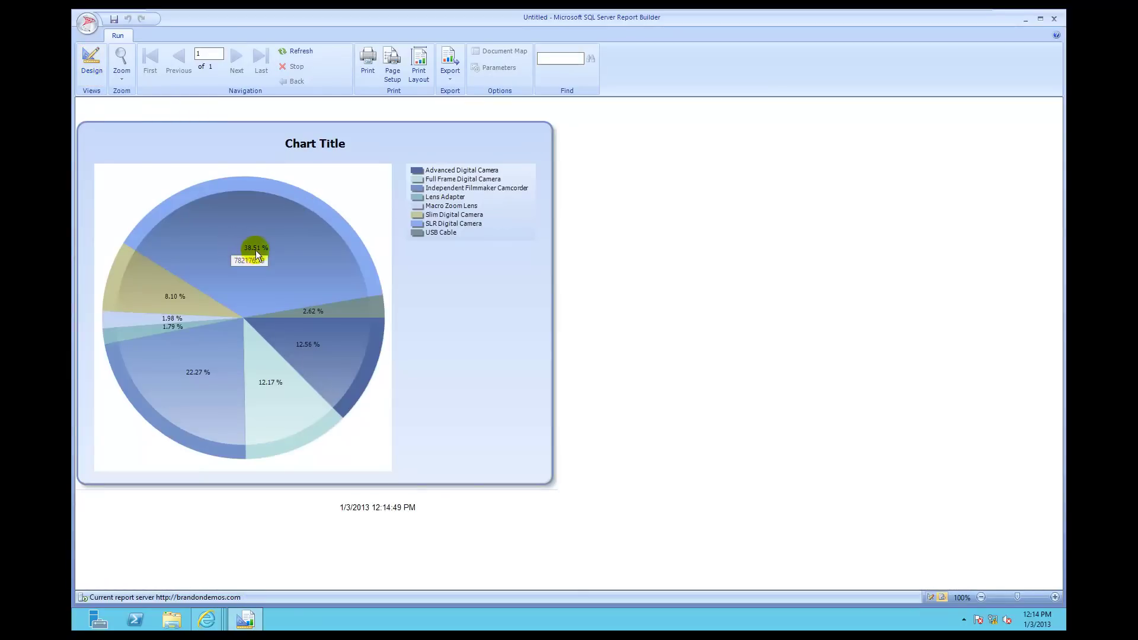
pyautogui.moveTo(174, 298)
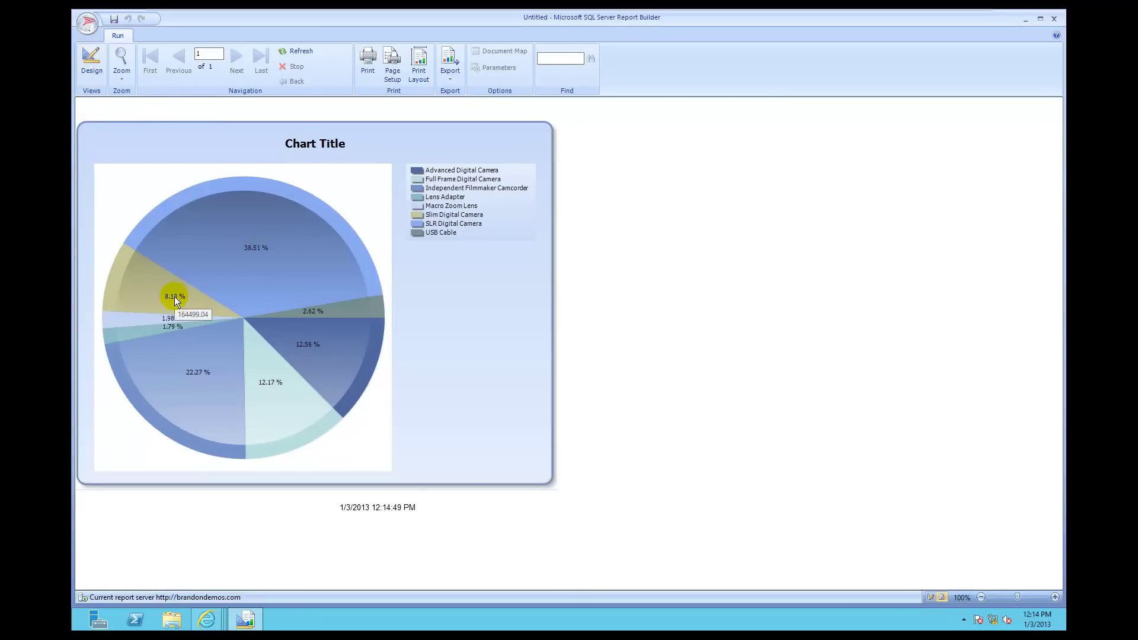
pyautogui.moveTo(167, 327)
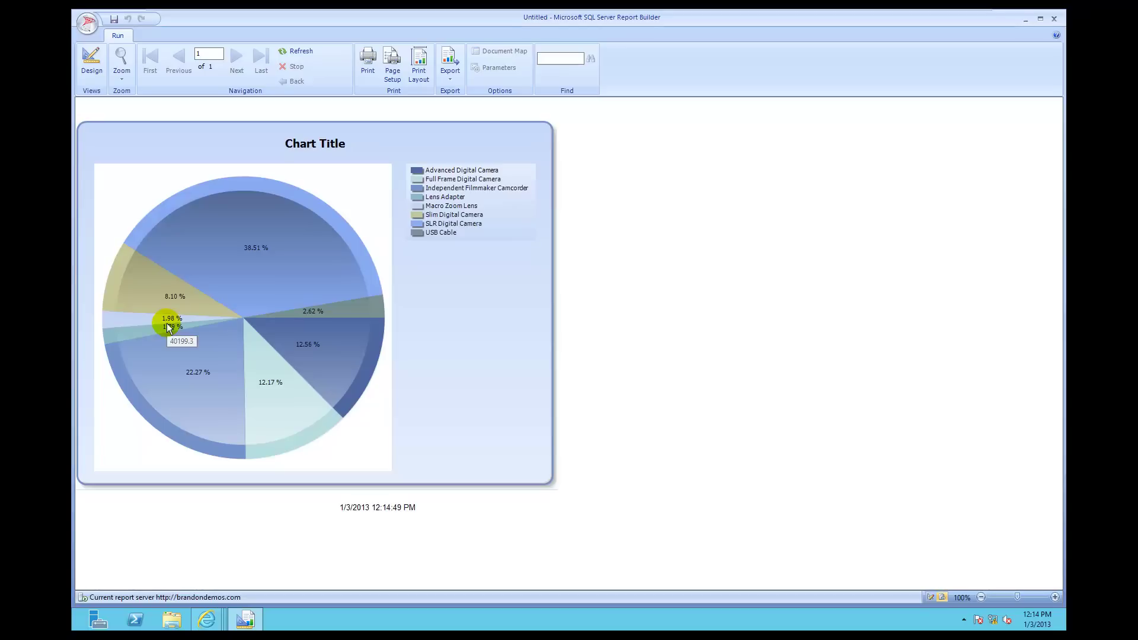